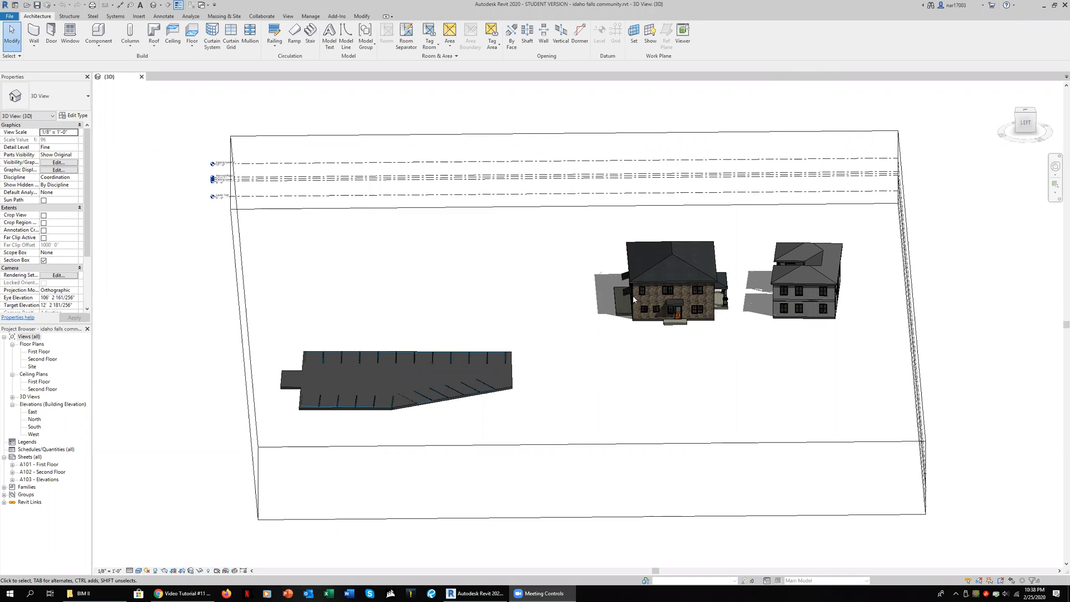
- Open the Site floor plan and review the floor types available for a new floor
shift+middle_drag(570, 449, 102, 336)
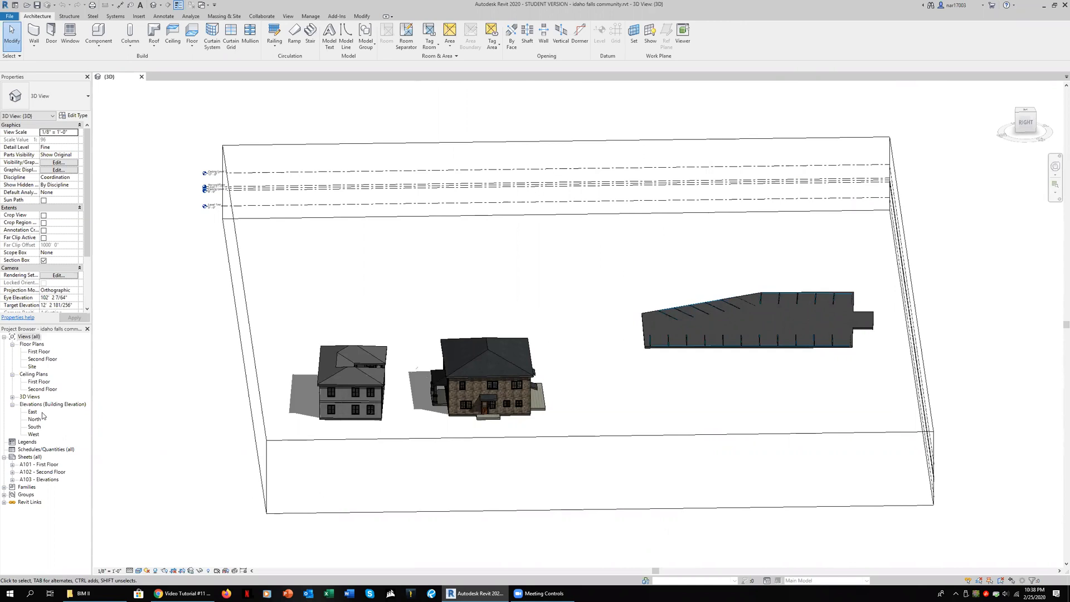
double_click(34, 367)
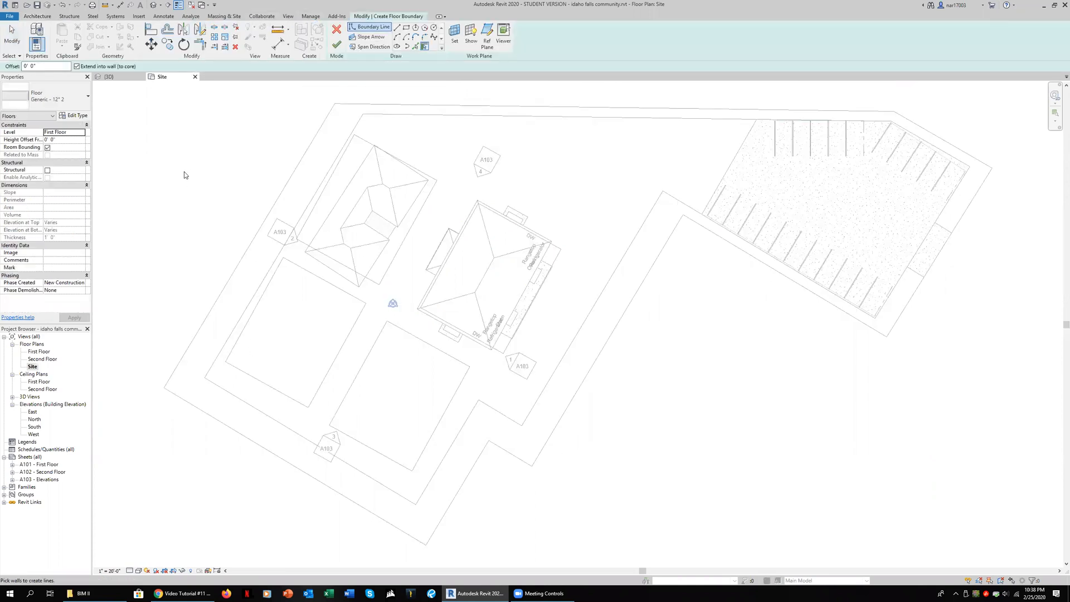
click(88, 96)
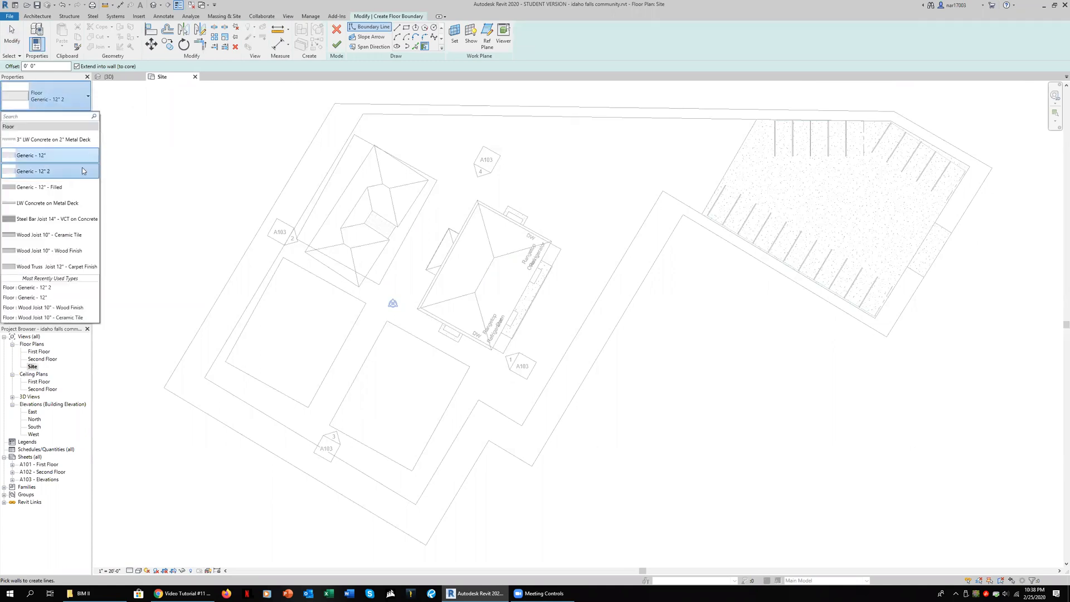
mouse_move(72, 241)
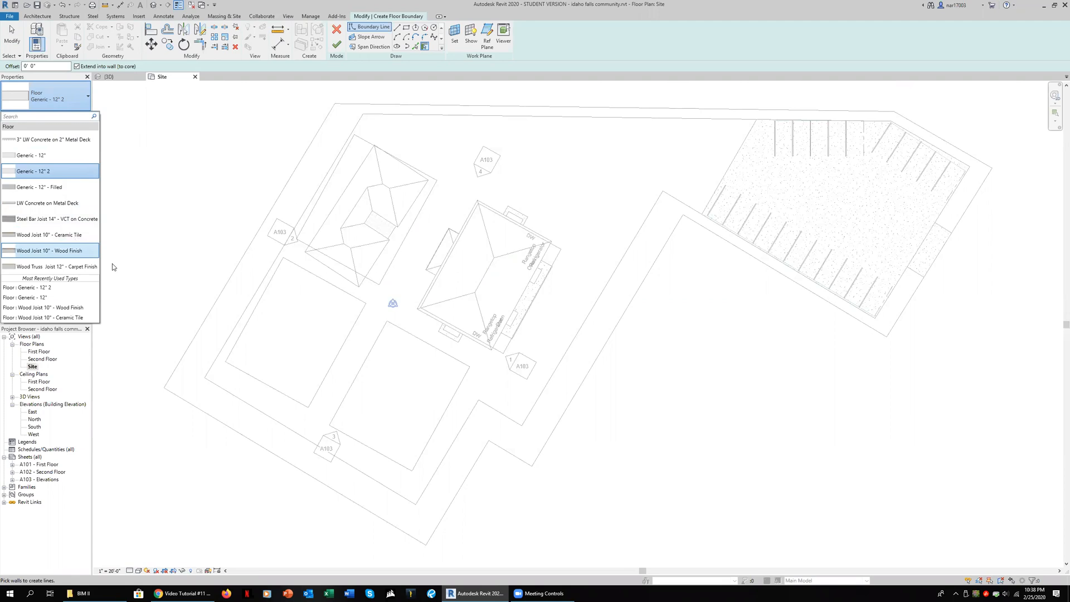
click(112, 267)
key(Escape)
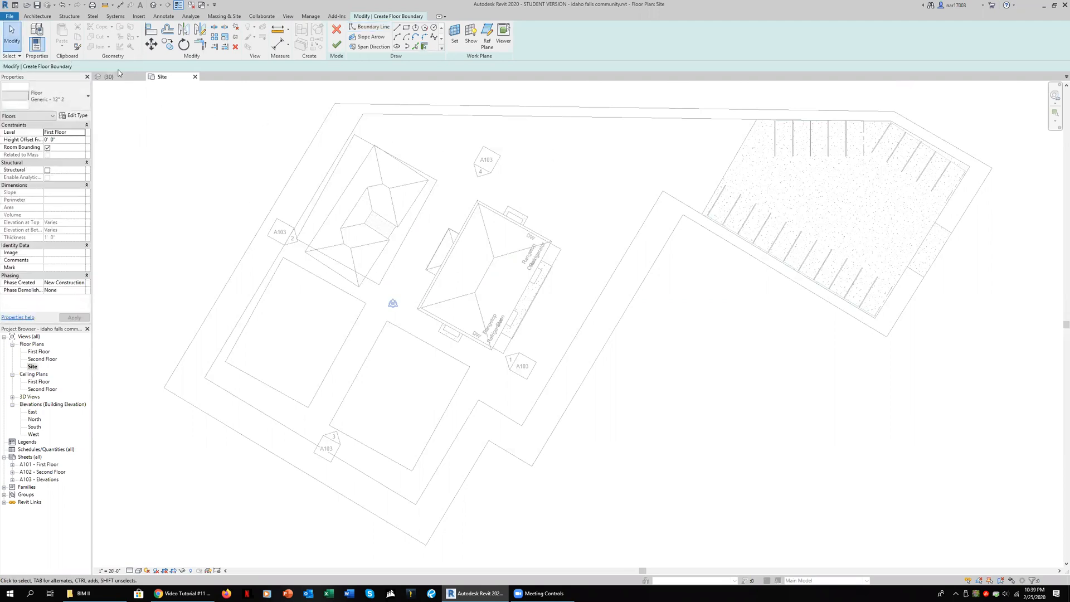
- Leave the floor sketch and check the parking lot slab's floor type in the 3D view
click(118, 76)
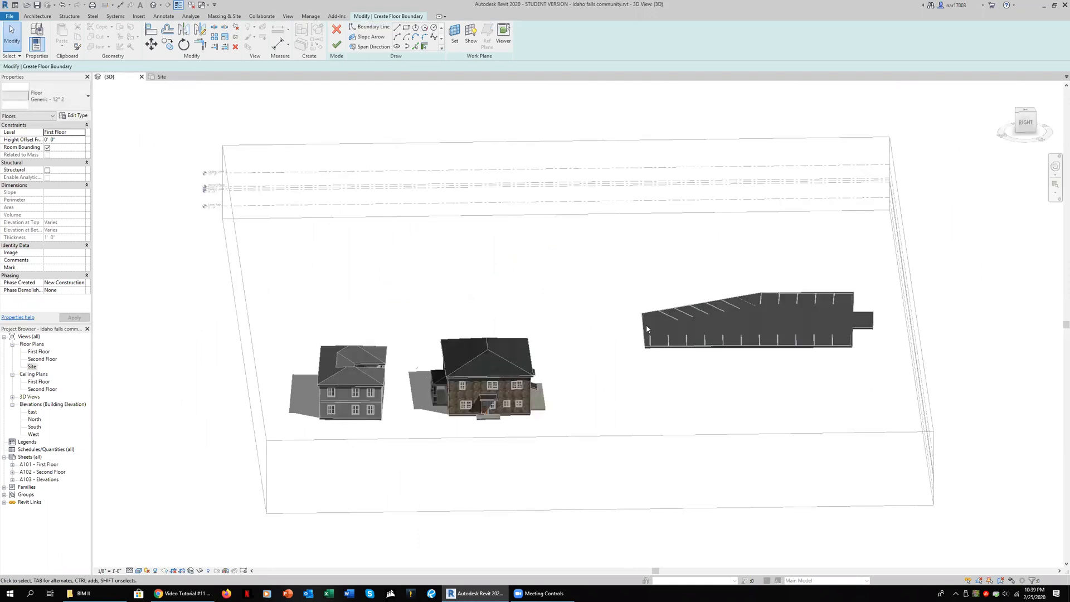
scroll(663, 329, up, 6)
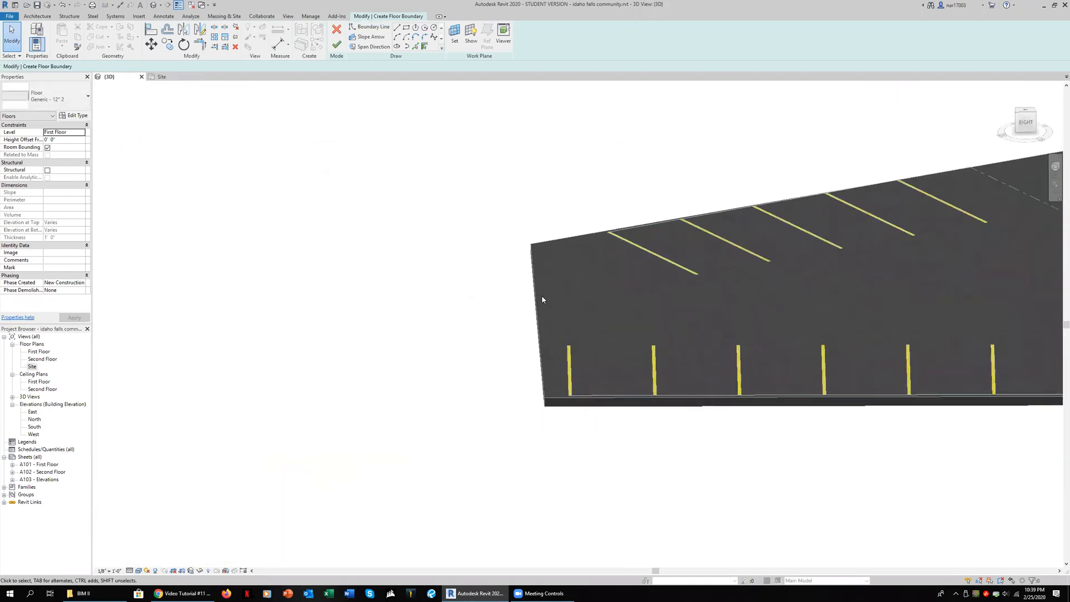
shift+middle_drag(502, 338, 537, 339)
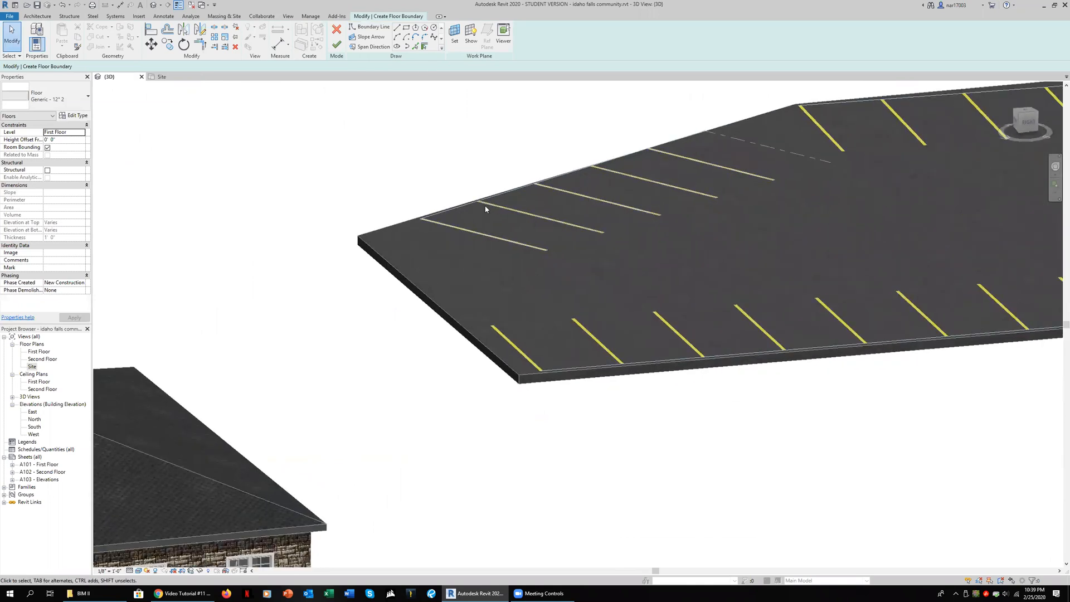
click(337, 45)
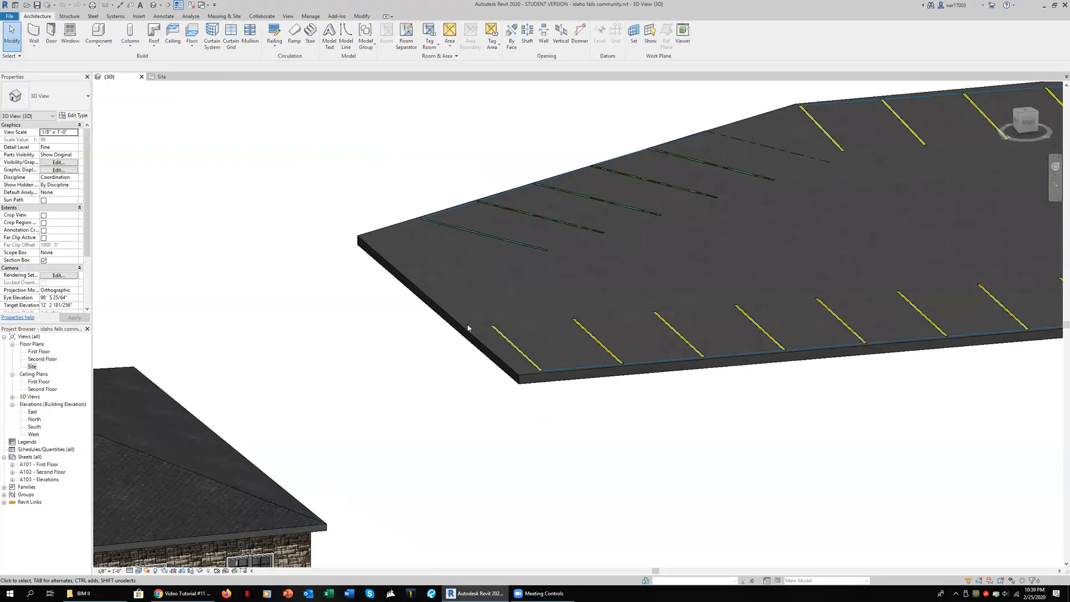
click(466, 327)
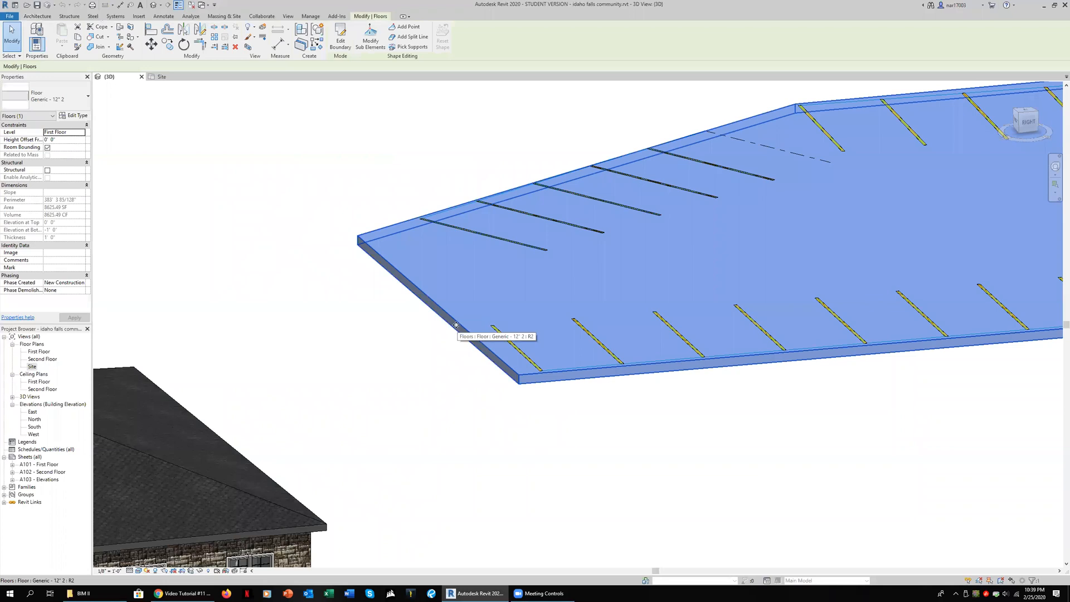
click(78, 98)
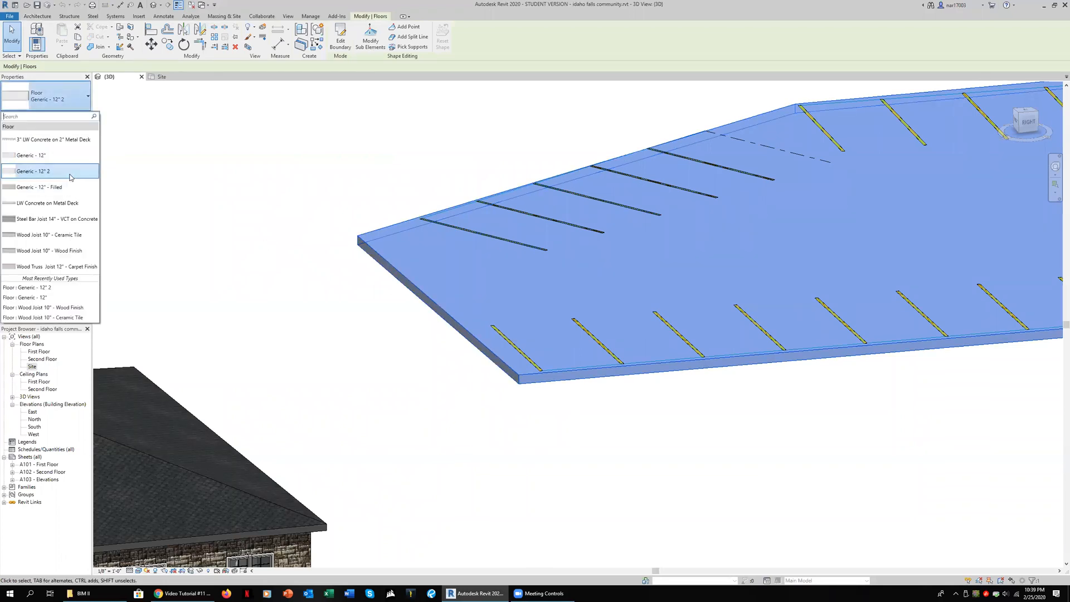
click(258, 165)
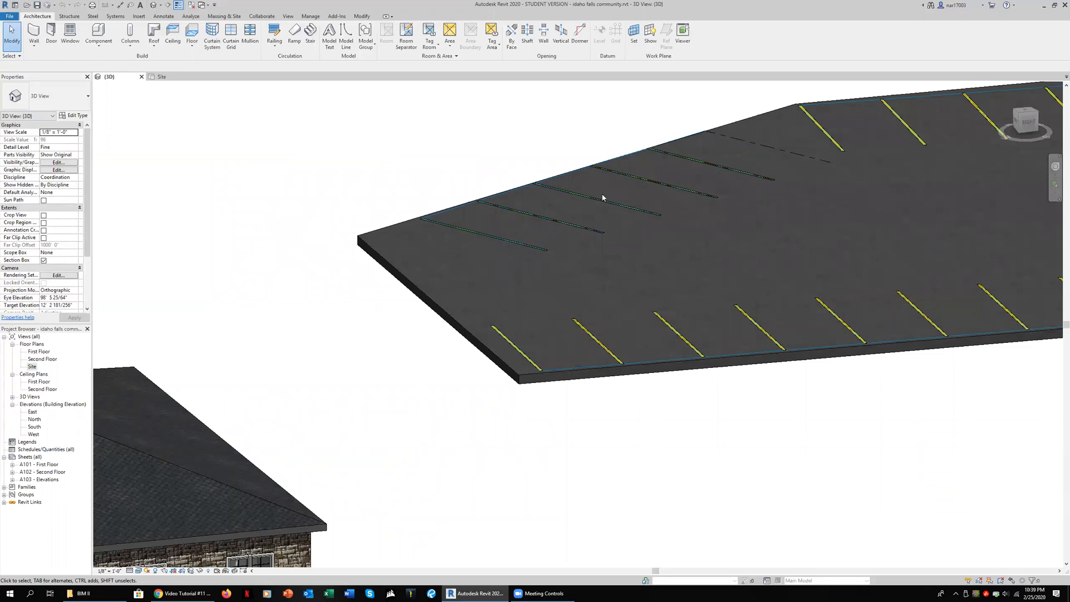
- Start a floor on the Site plan and draw connected boundary lines about 122'-6" and 131'-6" long from the parking lot past the house
click(162, 77)
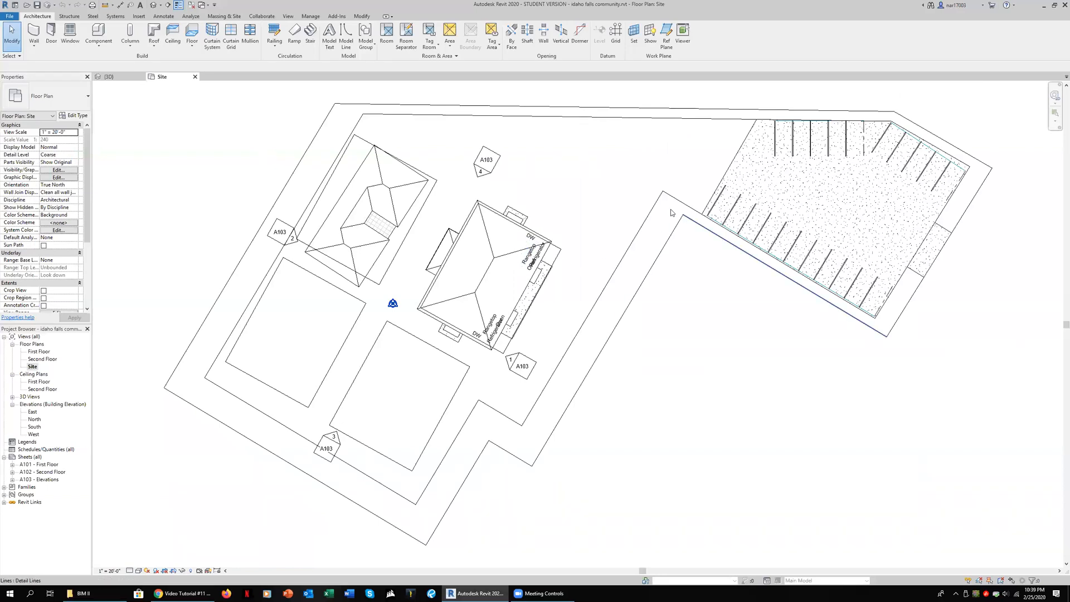
click(193, 33)
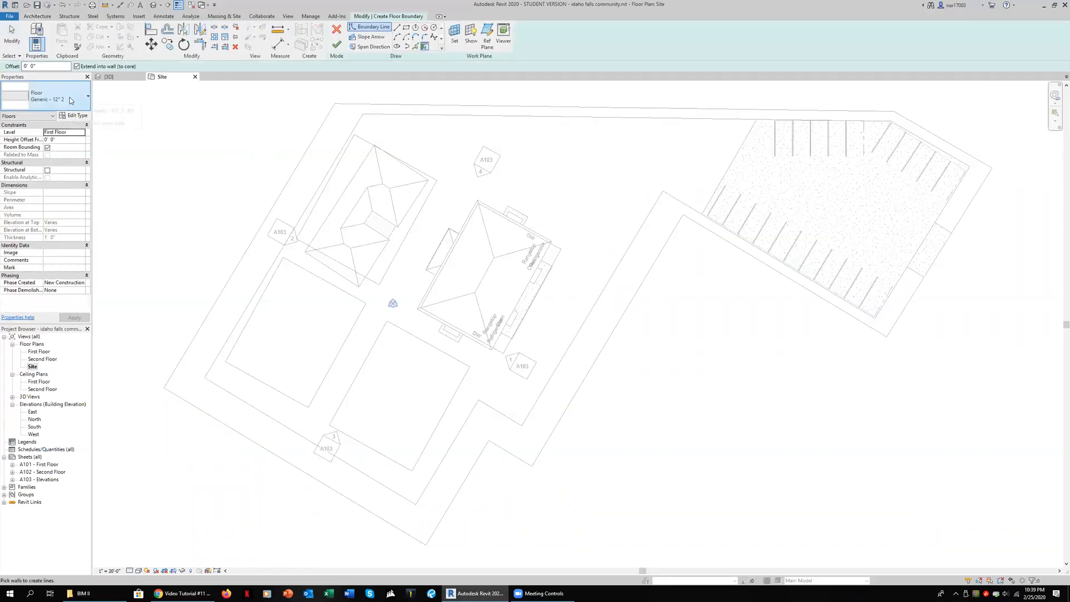
mouse_move(746, 258)
middle_down()
mouse_move(633, 273)
mouse_move(563, 300)
middle_up()
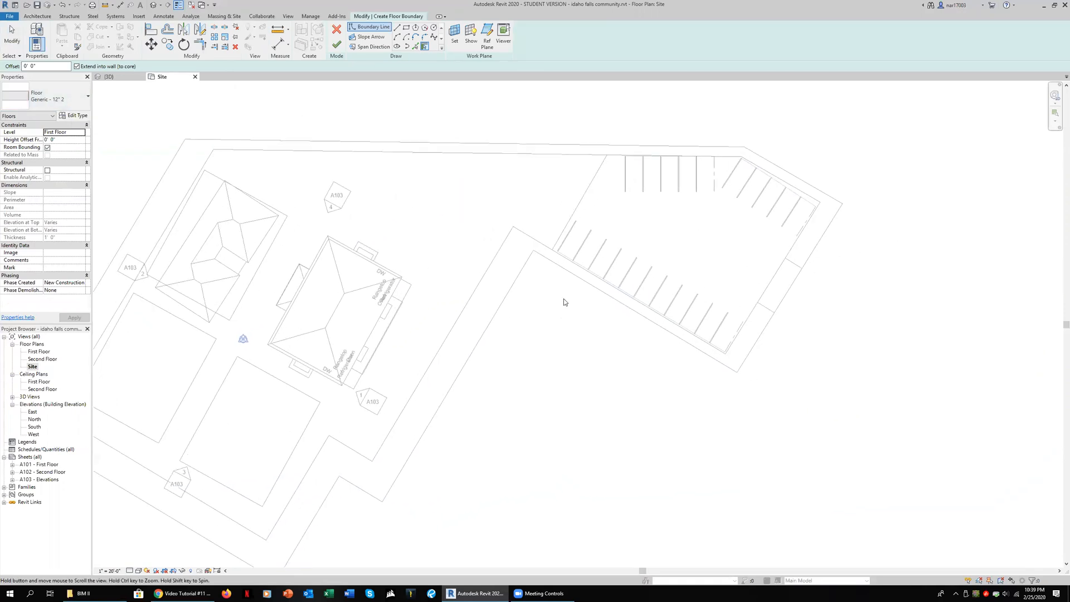
click(397, 28)
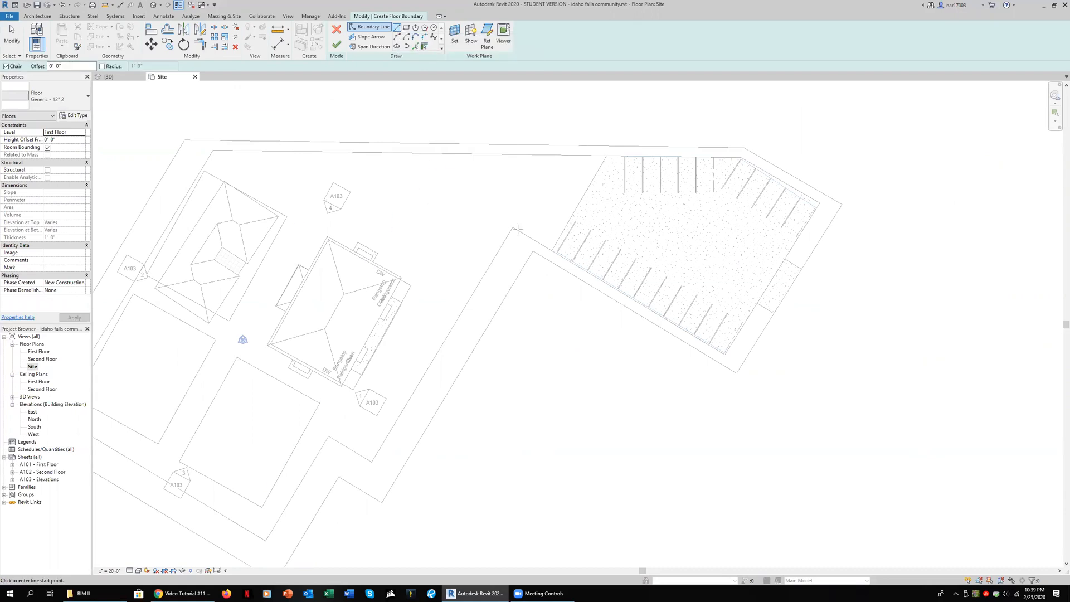
click(571, 218)
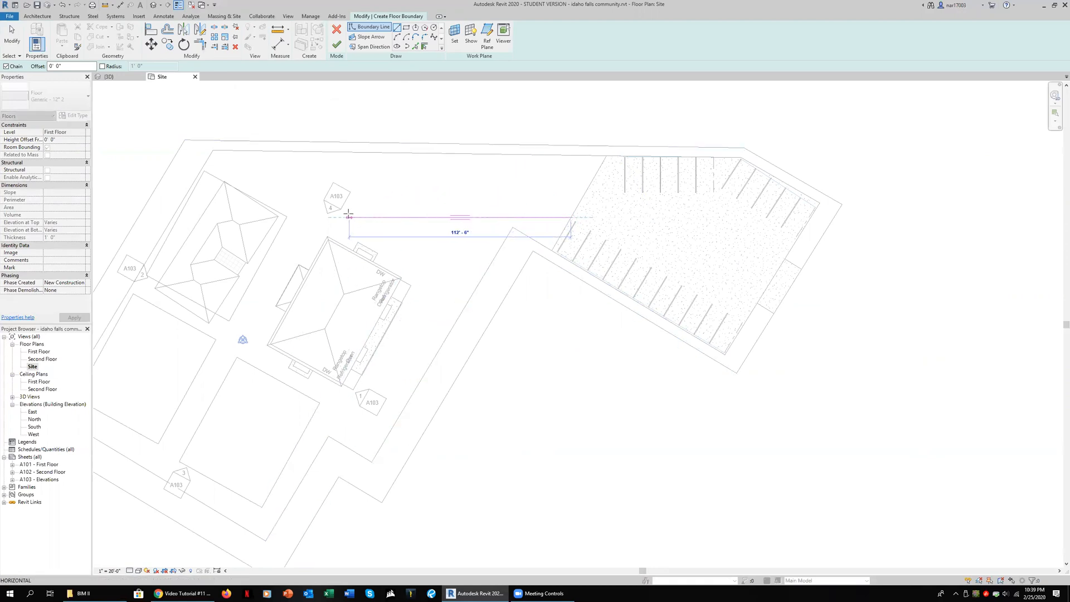
click(329, 218)
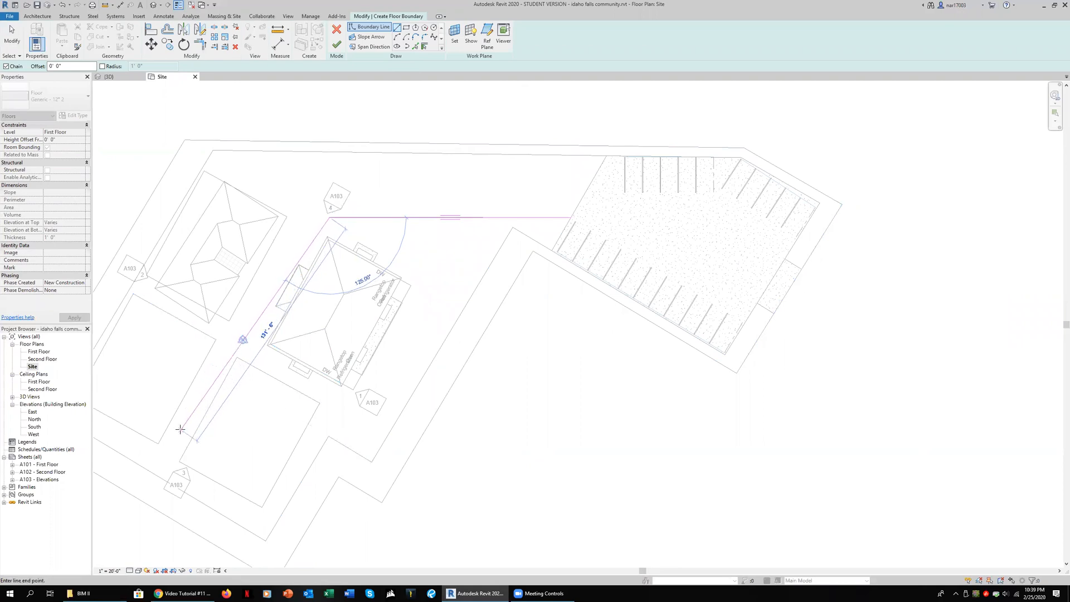
click(181, 429)
key(Escape)
key(Escape)
- Stretch the upper boundary line to about 133' by moving its ends to the diagonal line's upper end and farther up the parking lot edge
click(331, 220)
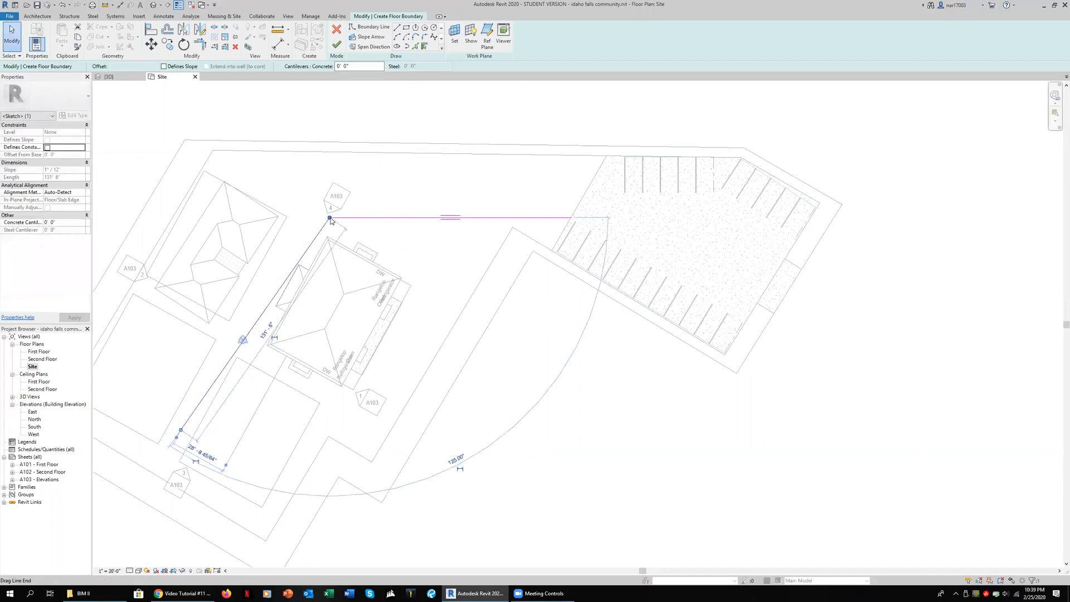
click(333, 217)
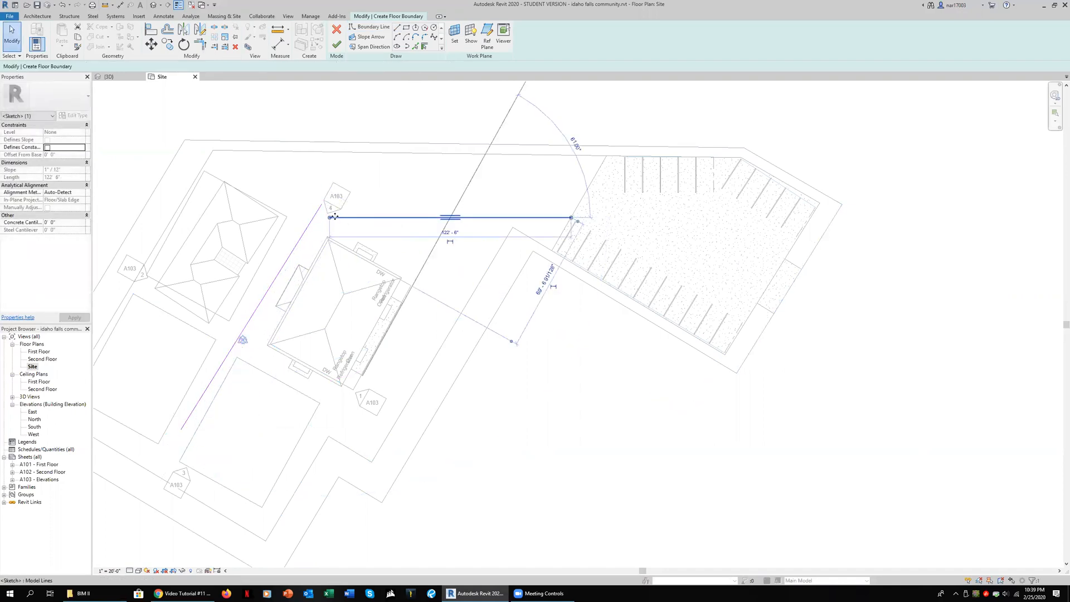
drag(329, 217, 322, 205)
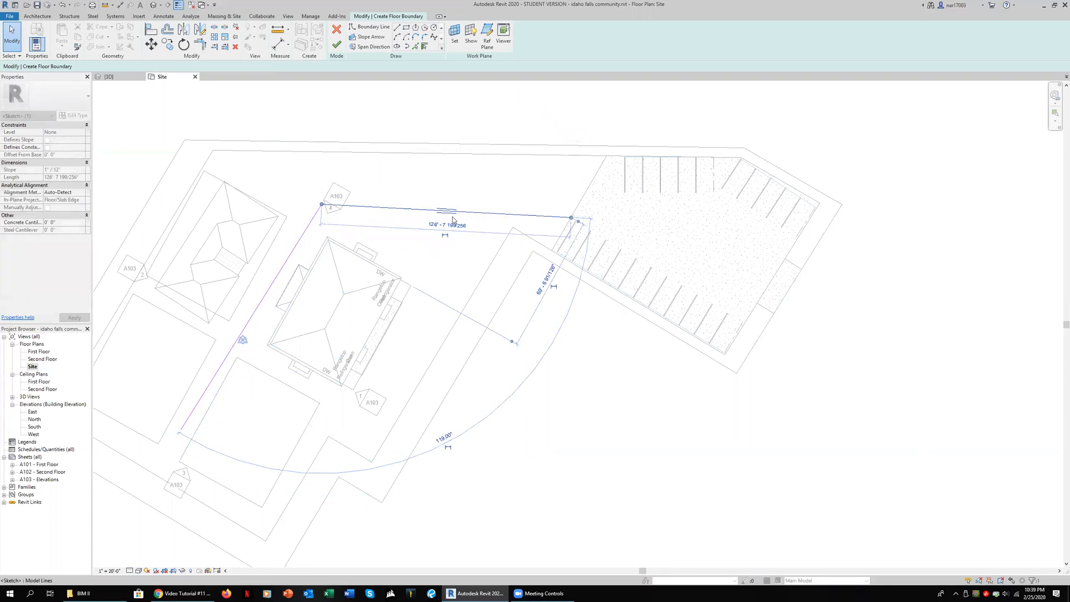
drag(571, 217, 583, 196)
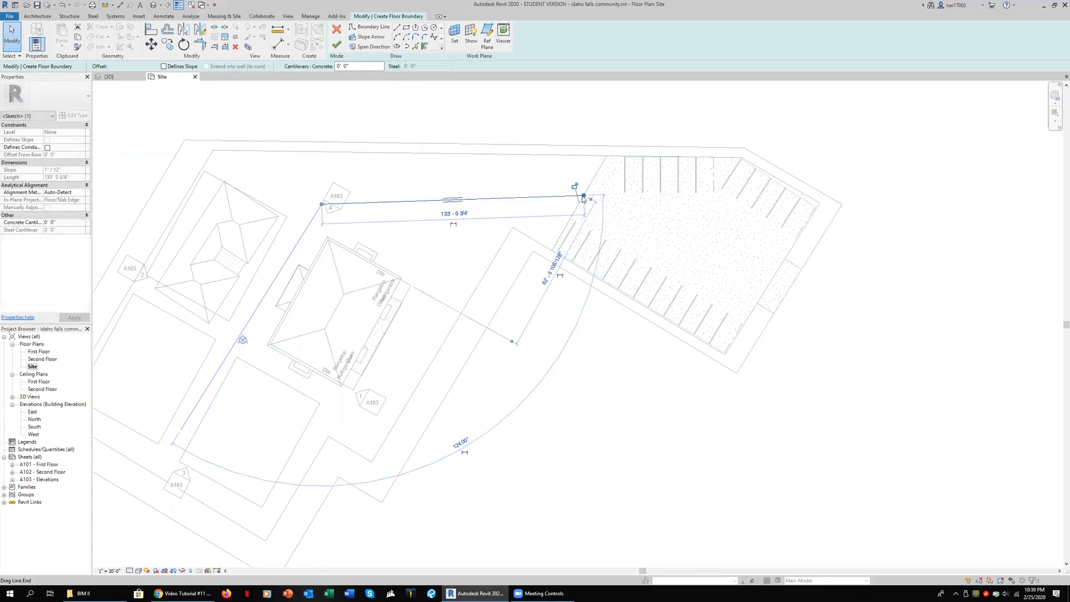
click(638, 225)
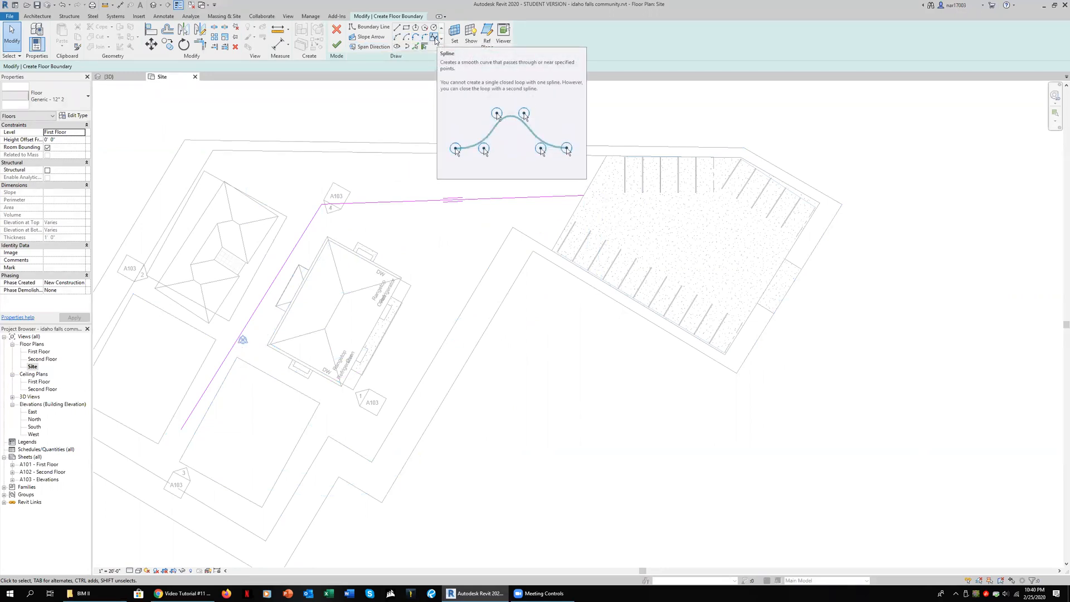
- Try drawing a spline along the upper boundary line and moving it, and undo the attempt
click(434, 37)
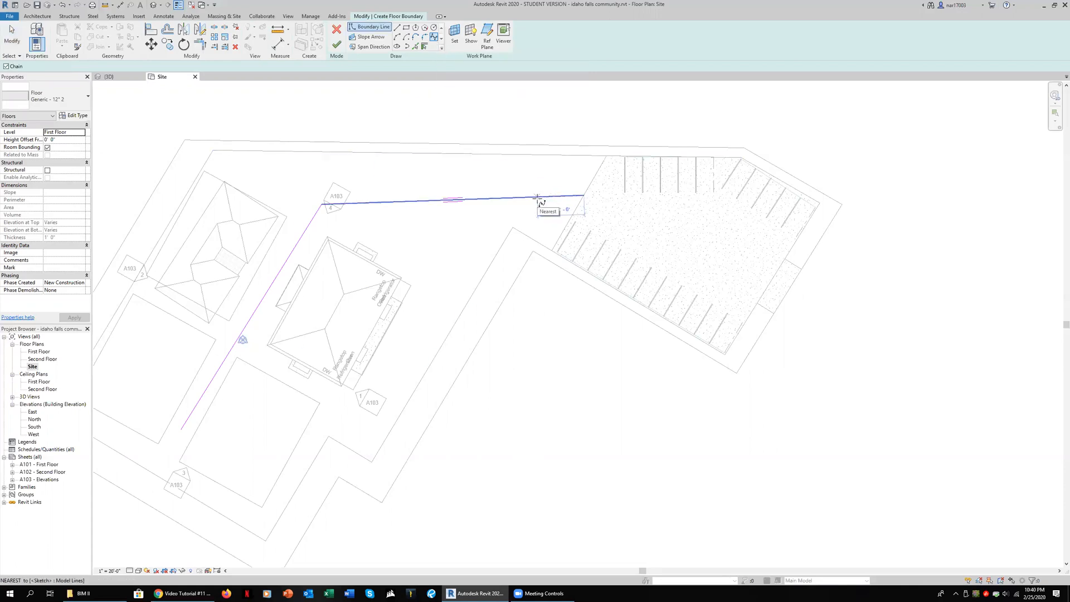
click(524, 199)
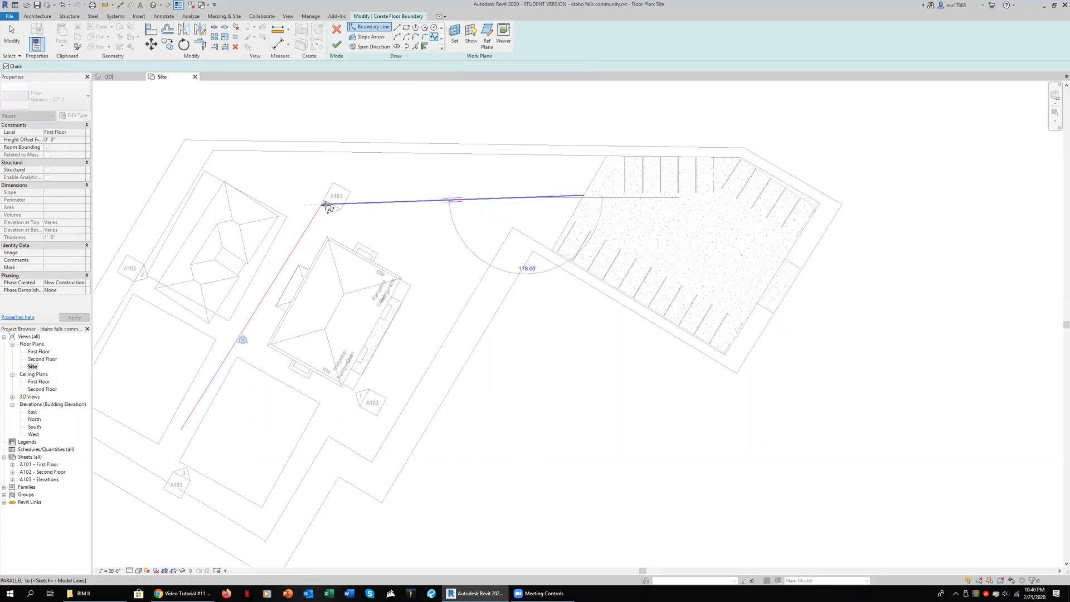
click(323, 204)
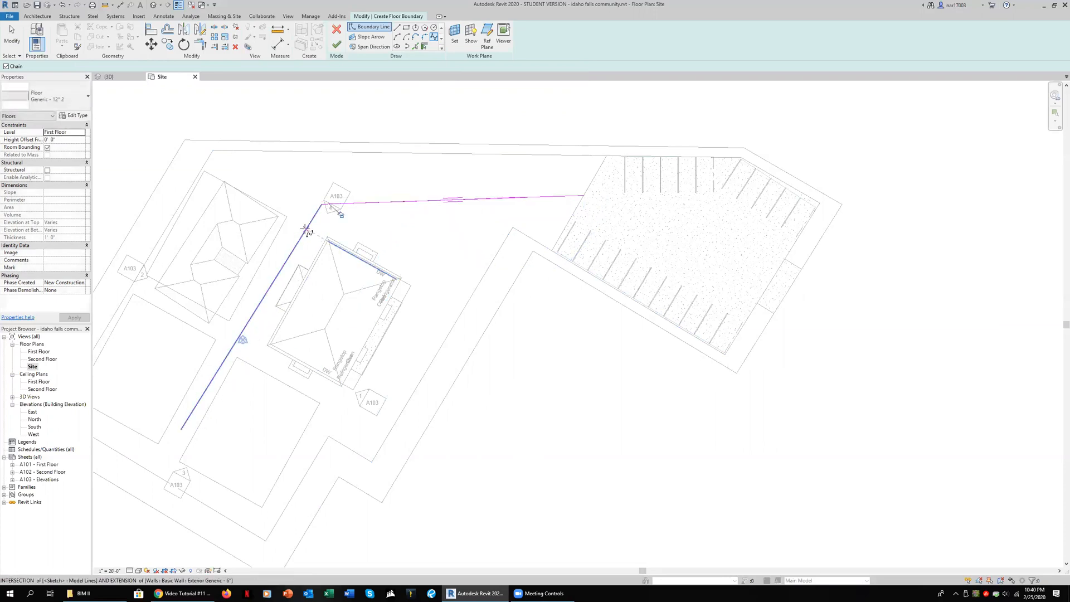
click(391, 202)
key(Escape)
key(Escape)
click(445, 201)
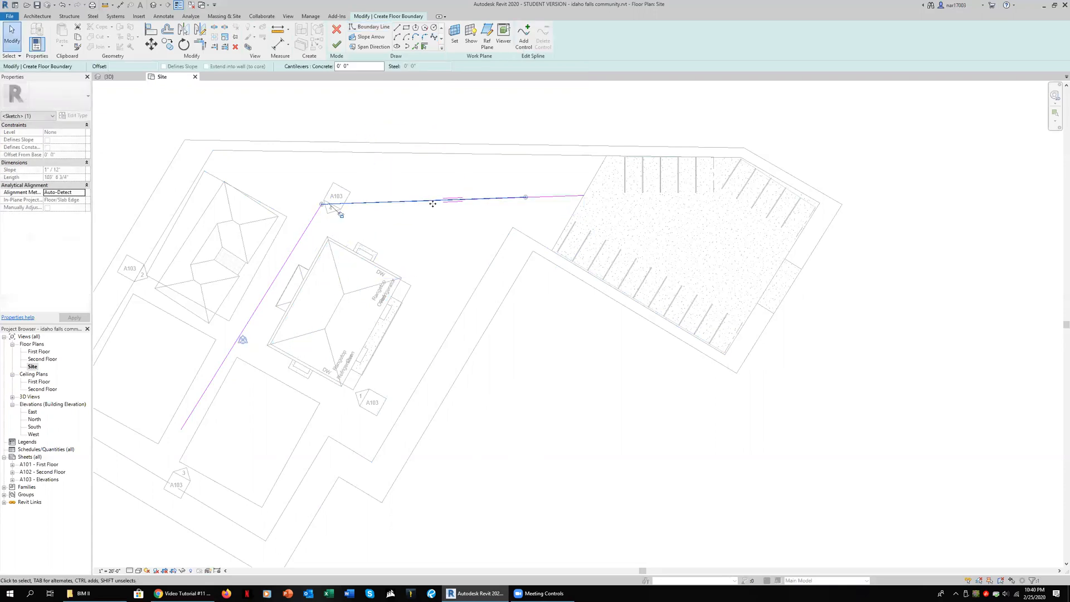
mouse_move(416, 194)
mouse_down()
mouse_move(413, 183)
mouse_move(415, 195)
mouse_up()
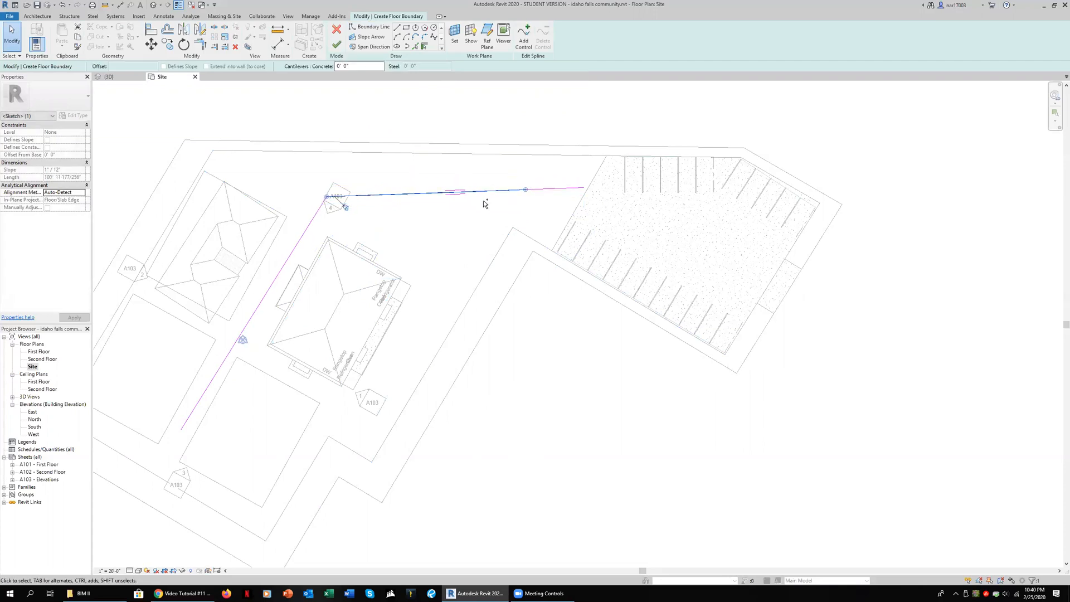
key(ctrl+z)
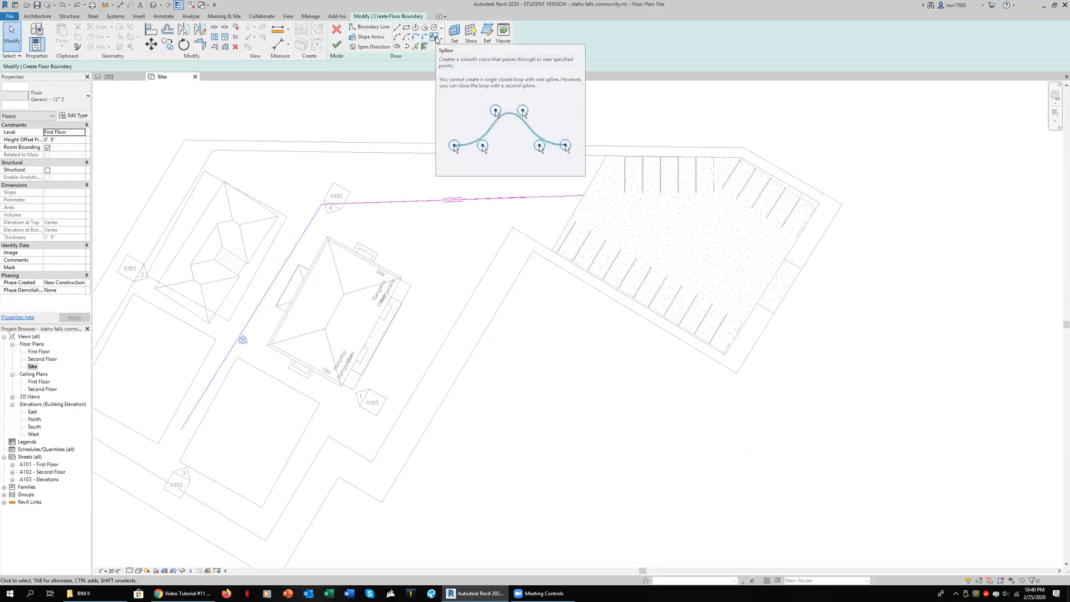
- Draw a boundary spline about 271' long from the parking lot edge, curving past the house and following the straight lines to their lower end
click(435, 38)
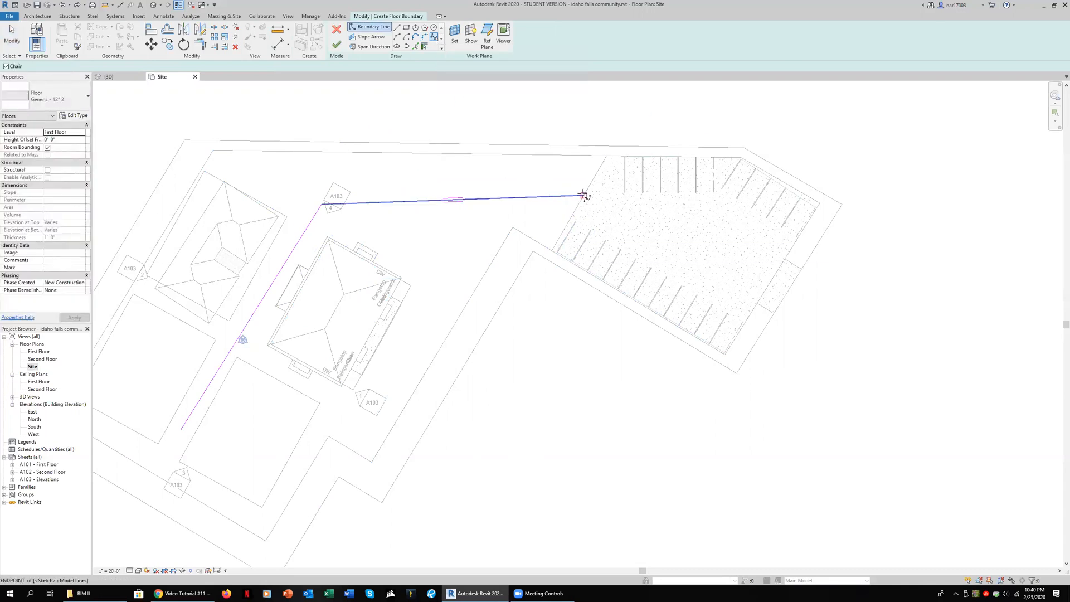
click(580, 196)
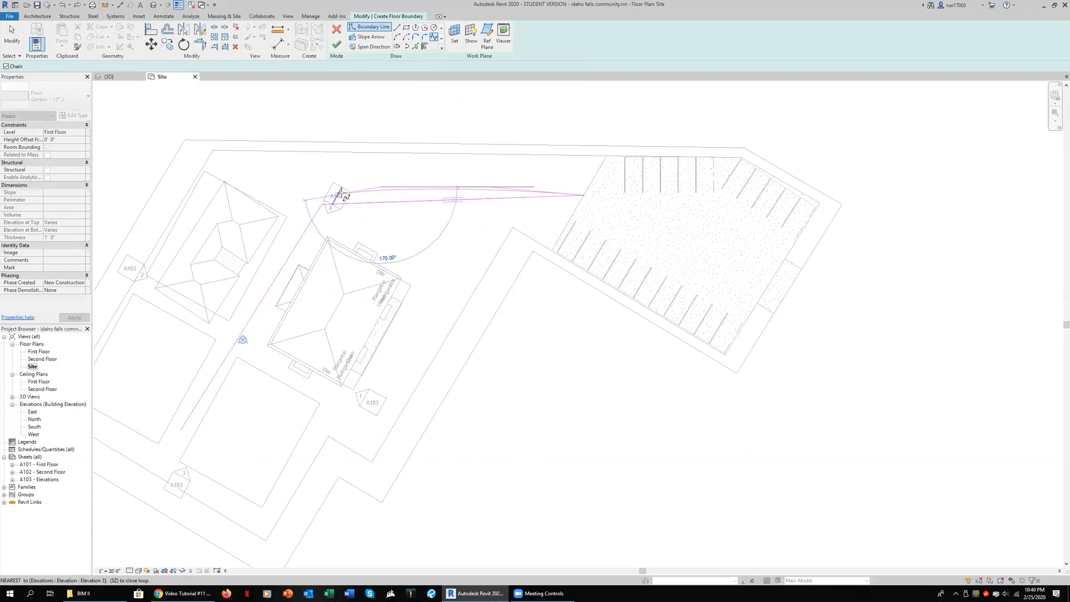
click(347, 187)
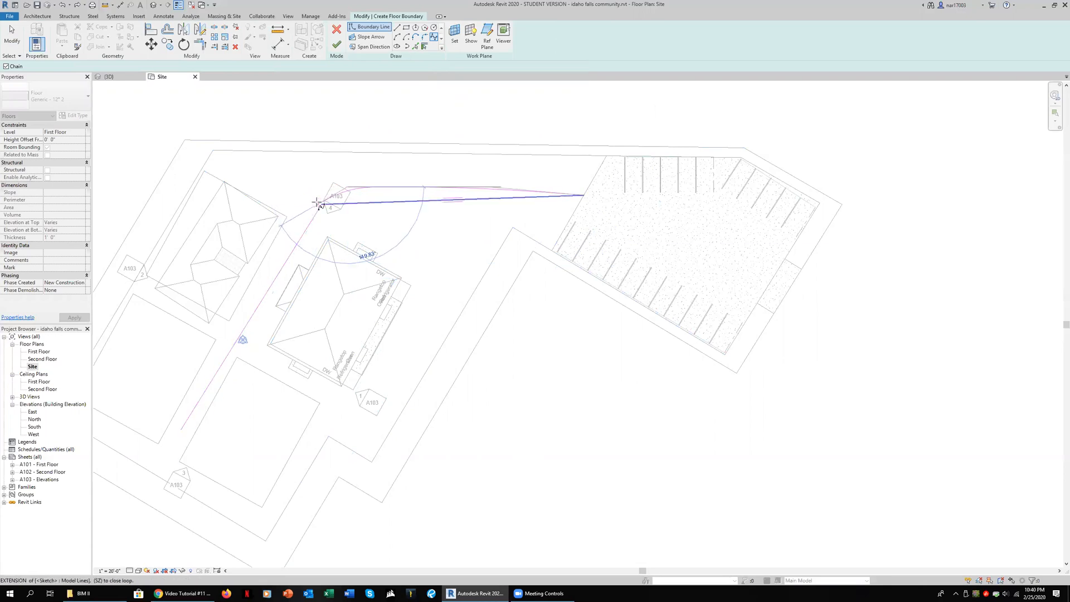
click(317, 204)
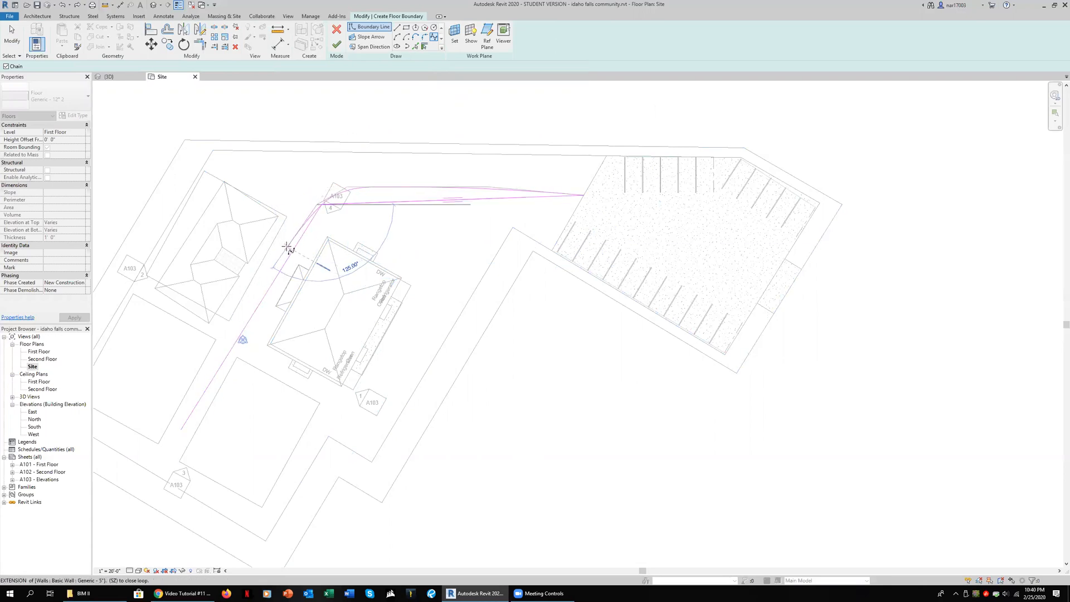
click(288, 249)
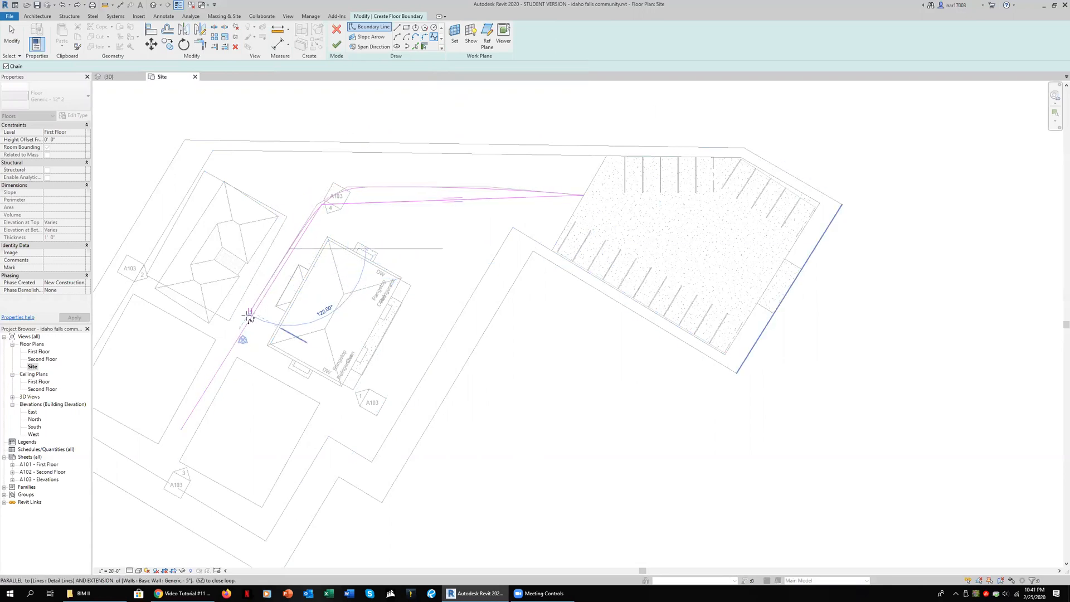
click(245, 320)
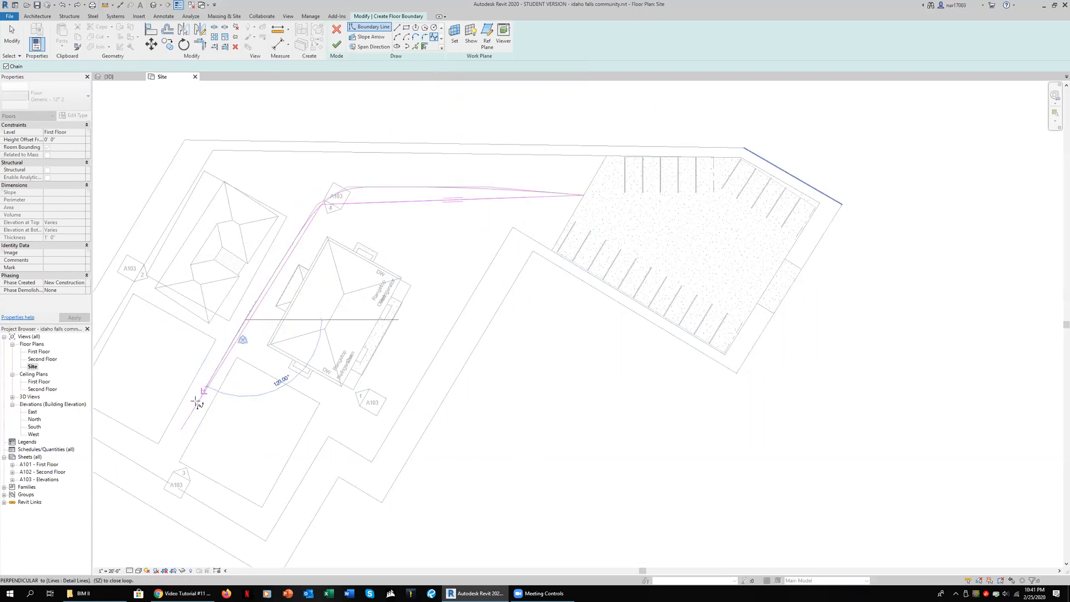
click(183, 427)
key(Escape)
key(Escape)
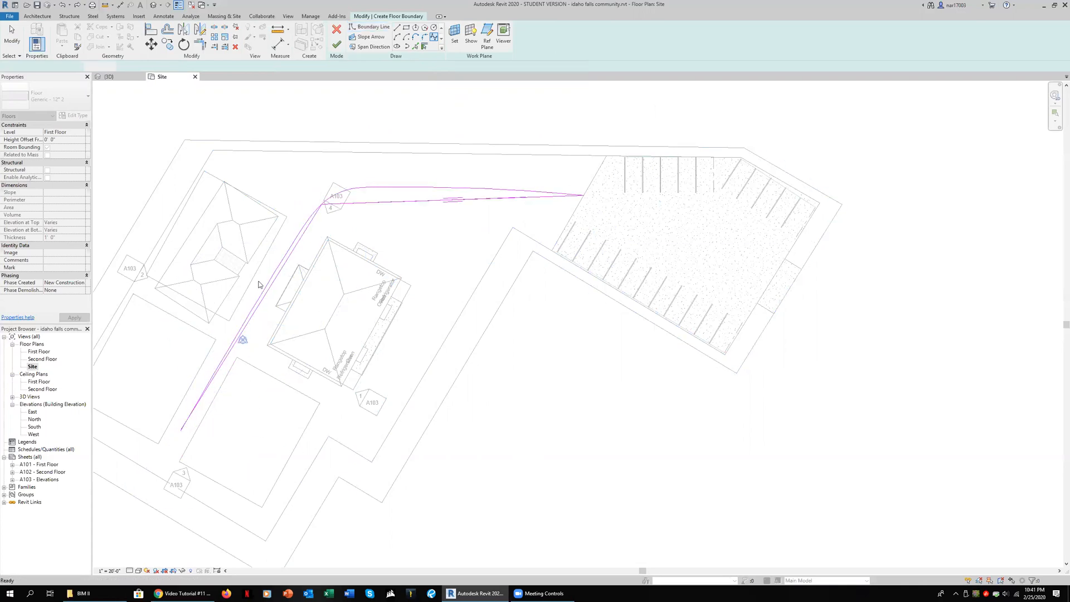
- Delete the two straight boundary guide lines, keeping only the spline
click(281, 281)
click(377, 210)
click(536, 201)
key(Delete)
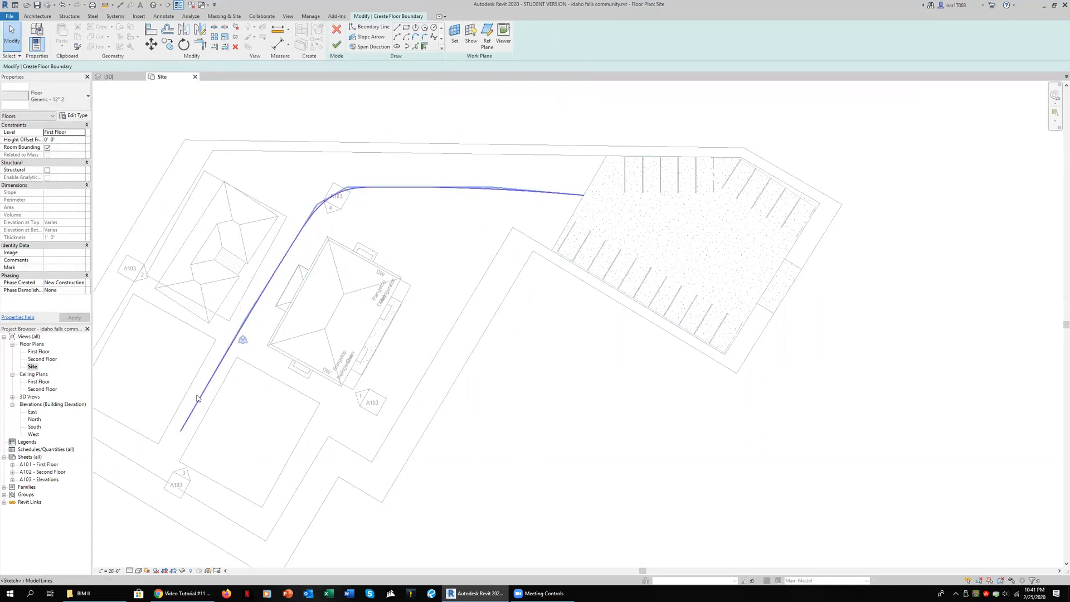
- Offset copies of the spline 2' 6" to both sides and delete the original centre spline
click(425, 188)
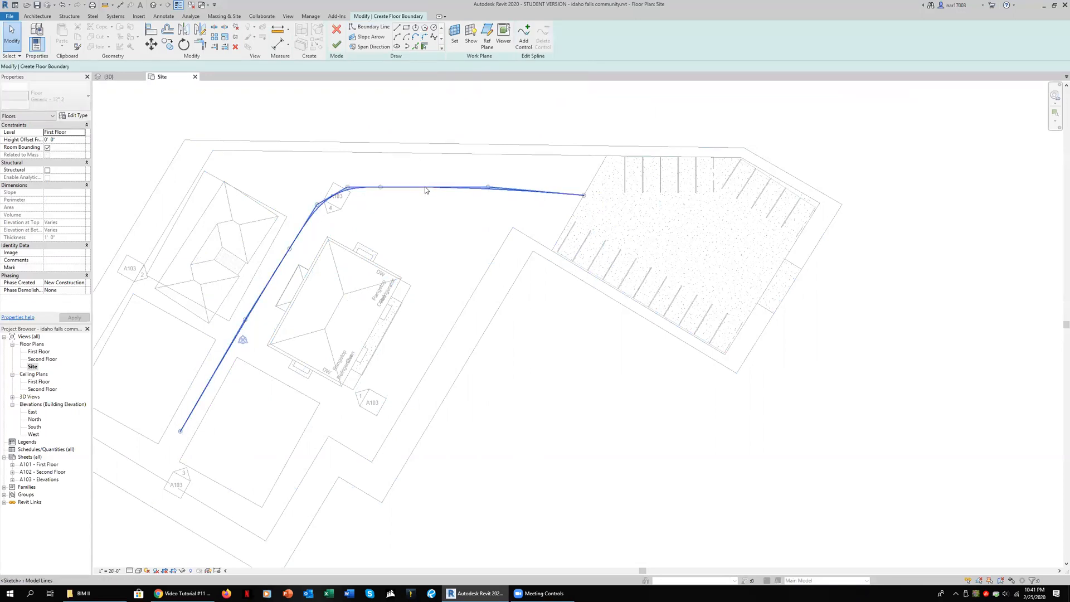
click(167, 29)
drag(202, 67, 161, 74)
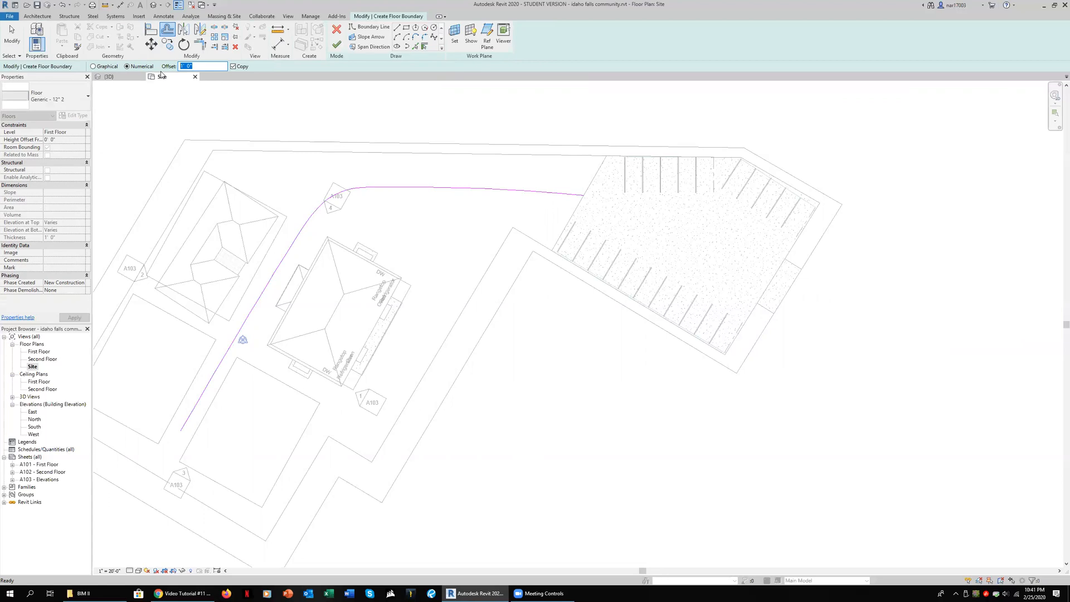
text(2'6)
key(Return)
click(424, 190)
click(425, 189)
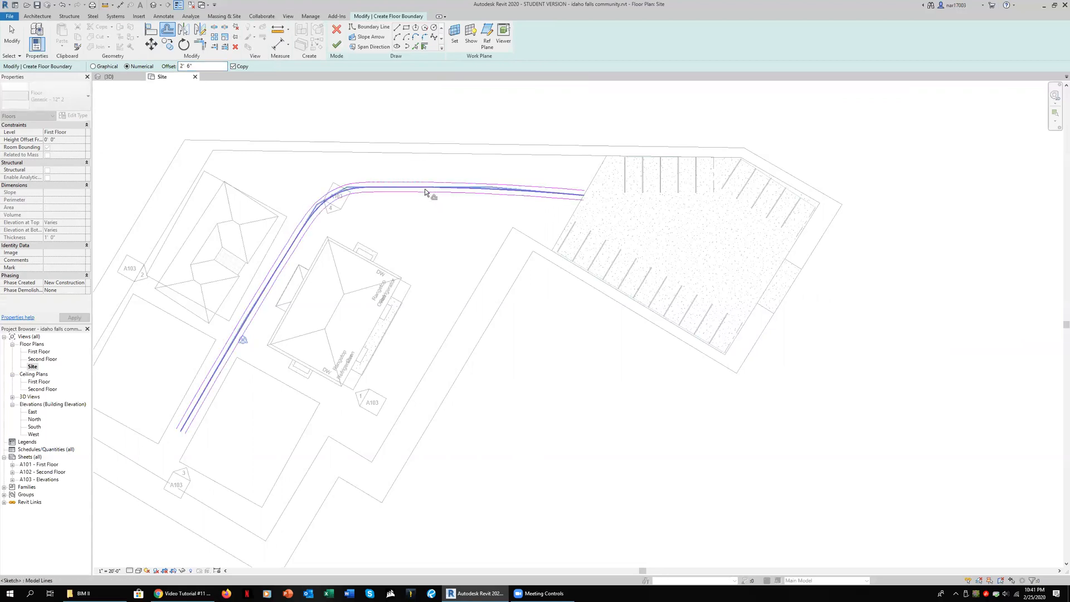
key(Escape)
click(503, 193)
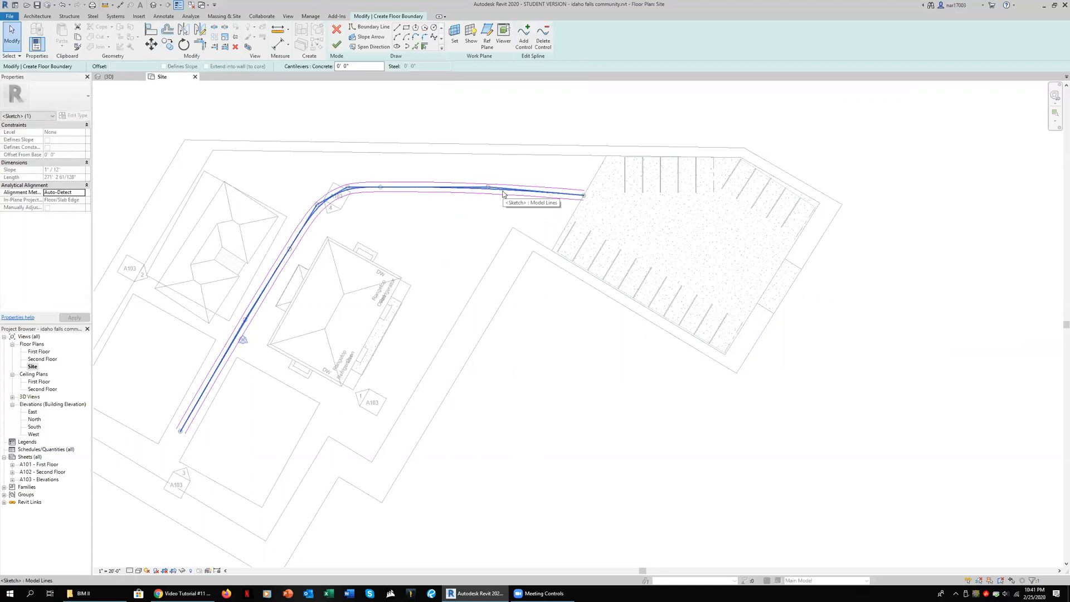
key(Delete)
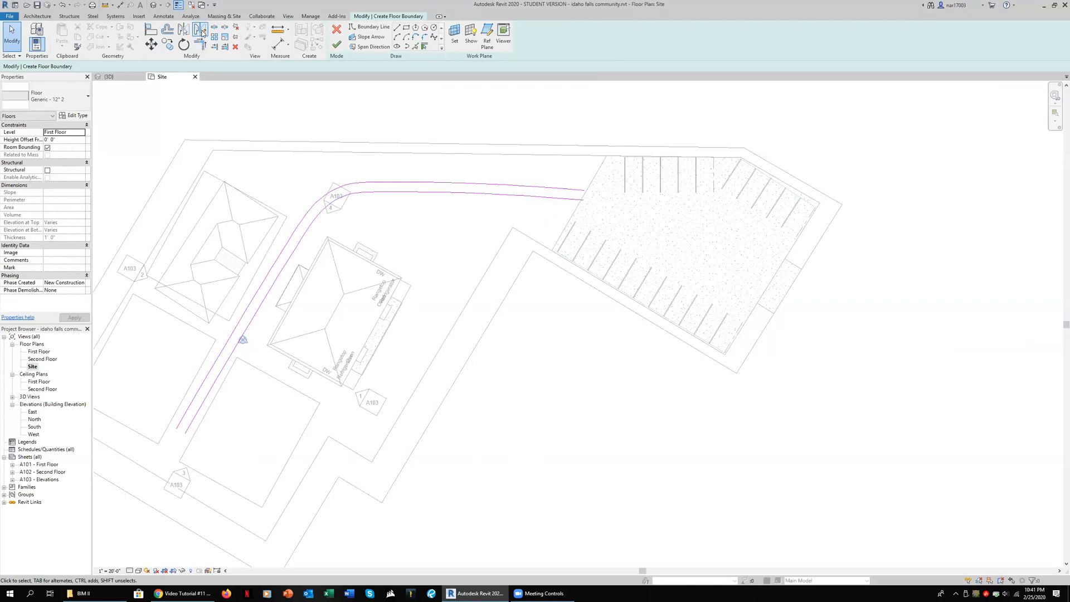
- Draw a boundary line across the lower end of the two walkway edges
click(371, 27)
click(186, 432)
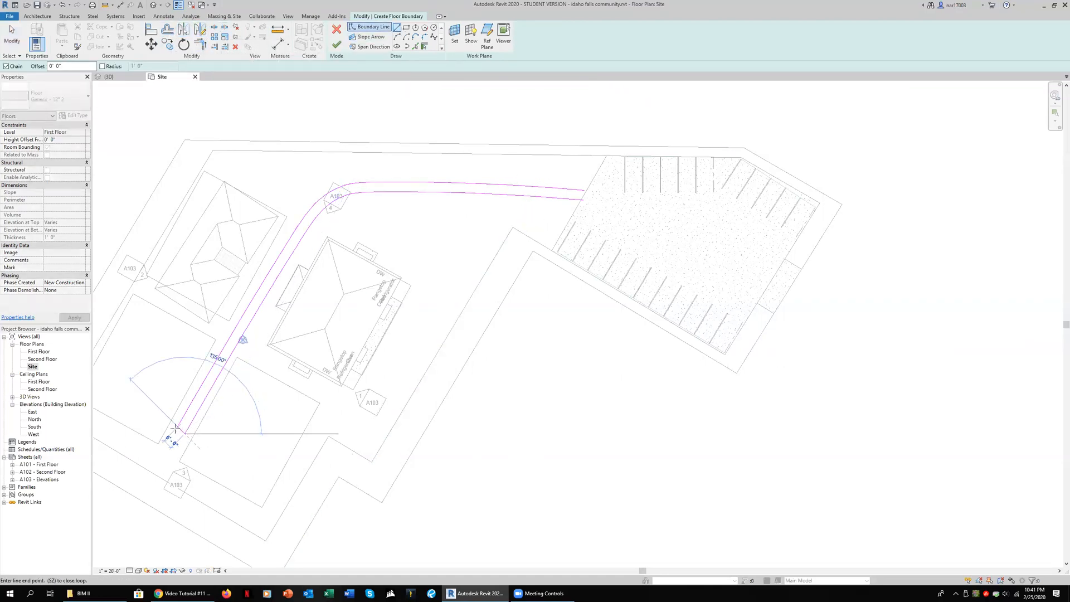
key(Escape)
key(Escape)
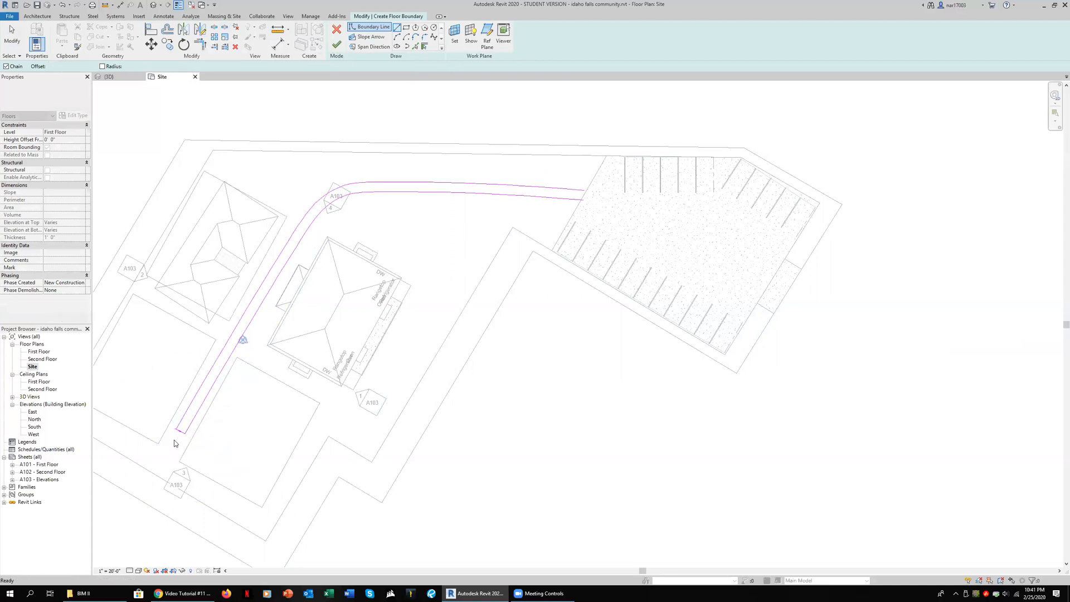
scroll(179, 442, up, 6)
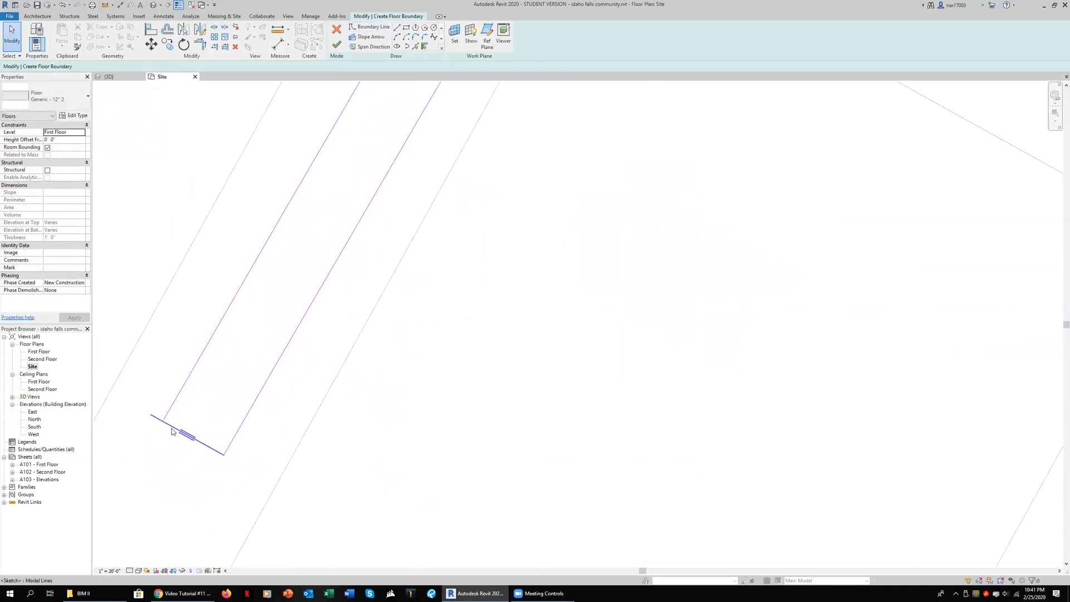
click(172, 430)
click(202, 44)
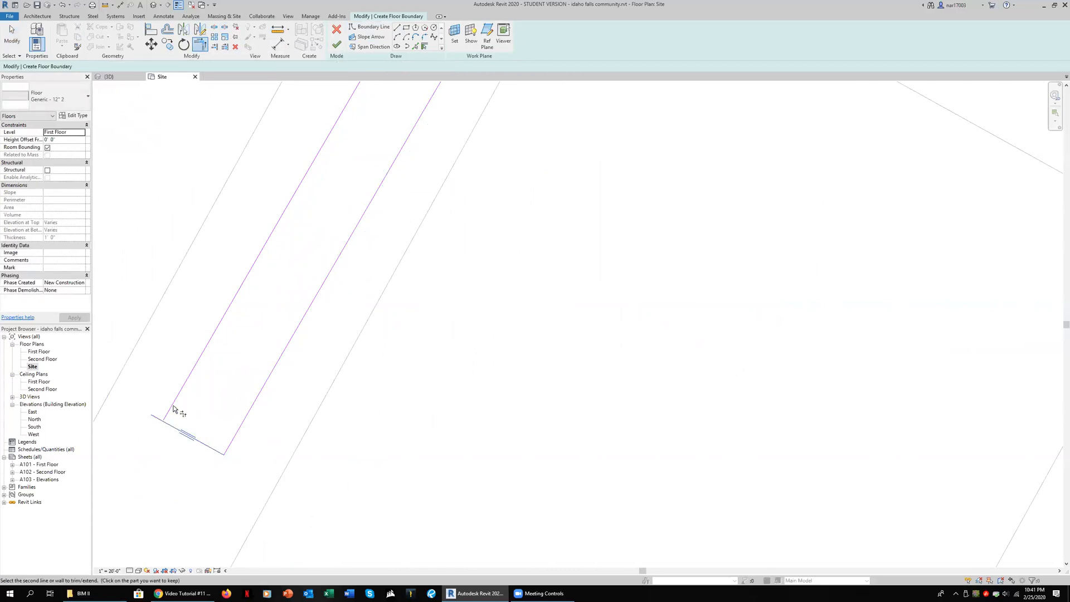
key(Escape)
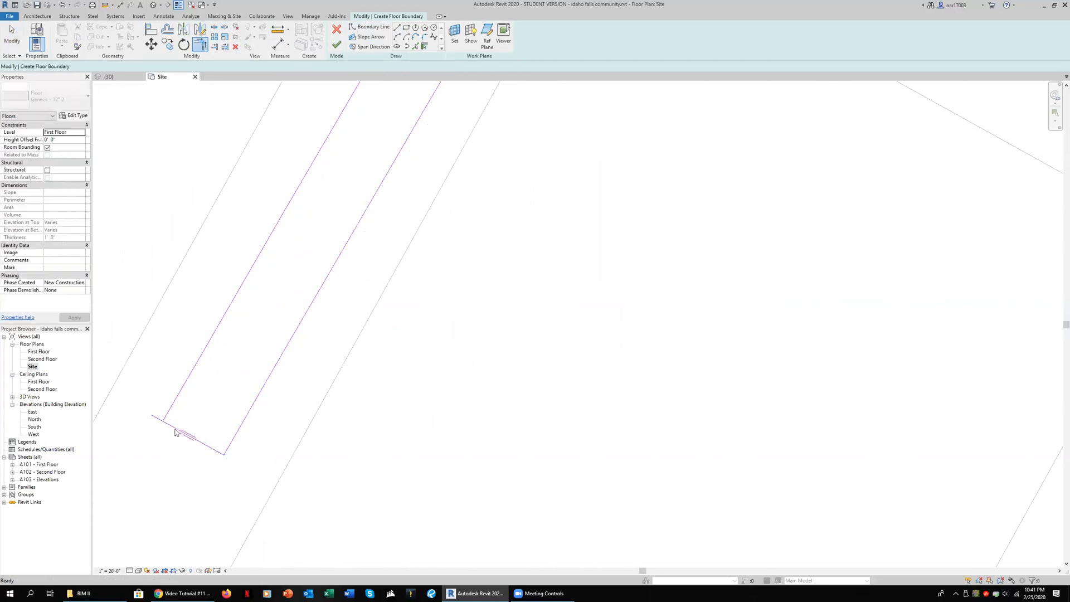
- Shorten the overhanging end line so it meets the end of the walkway's left edge
click(174, 428)
drag(150, 415, 163, 420)
click(298, 429)
- Extend the walkway's upper edge to the parking lot boundary and pull the lower edge back to the same boundary
scroll(385, 377, down, 4)
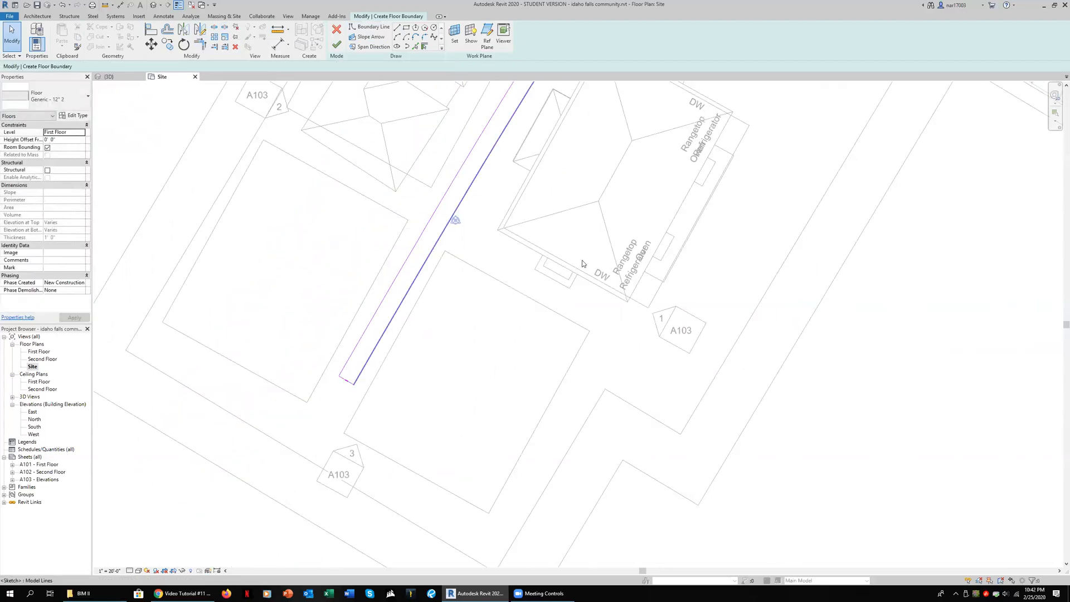
middle_drag(702, 208, 293, 493)
middle_drag(529, 361, 298, 301)
scroll(334, 267, up, 3)
scroll(416, 216, up, 2)
click(413, 178)
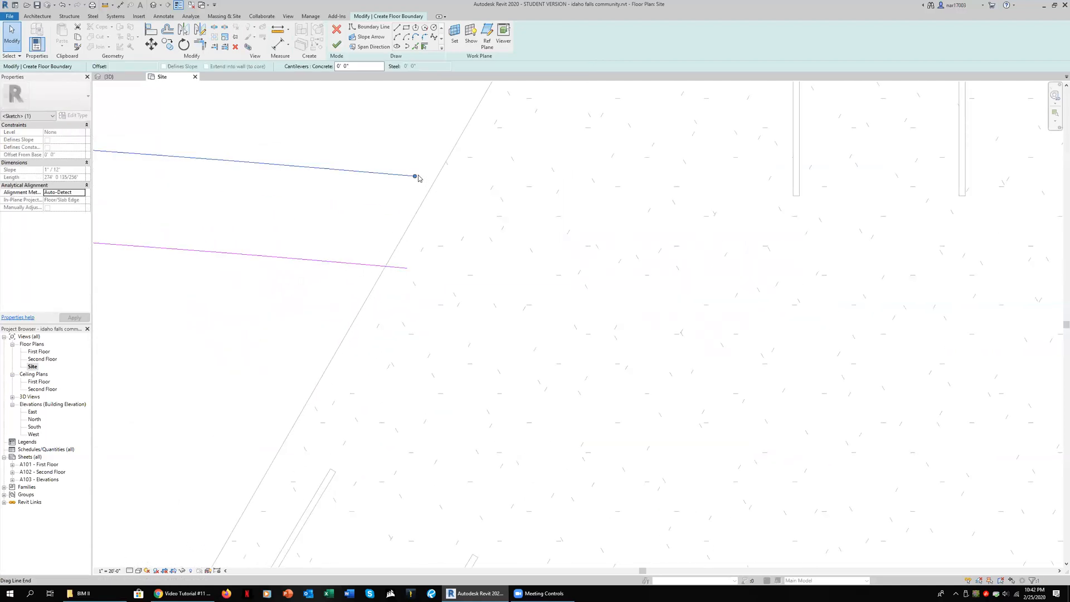
drag(416, 177, 436, 178)
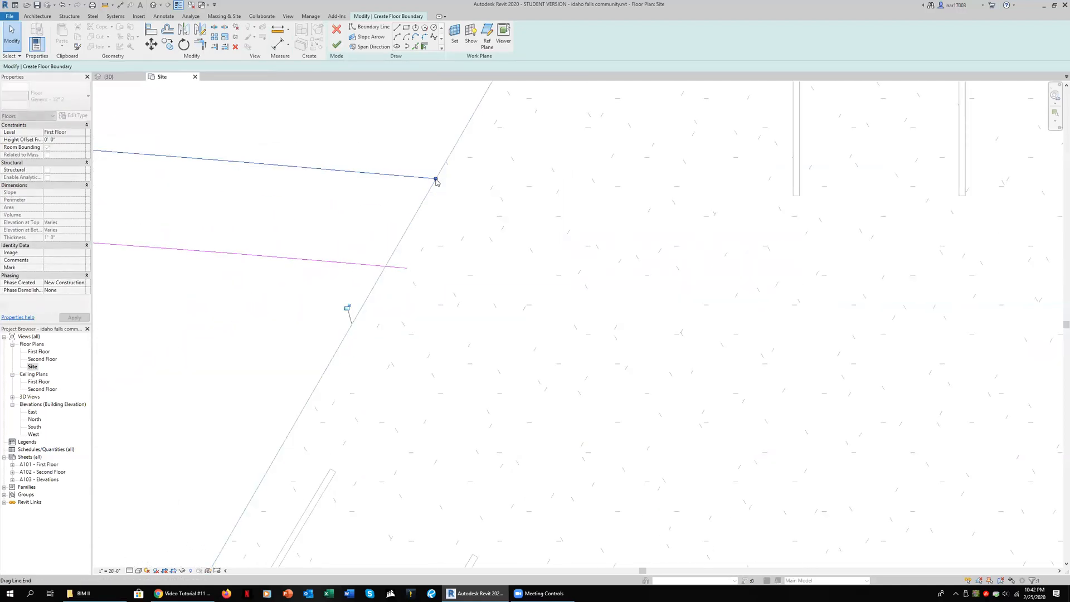
click(407, 269)
drag(410, 270, 385, 266)
click(449, 271)
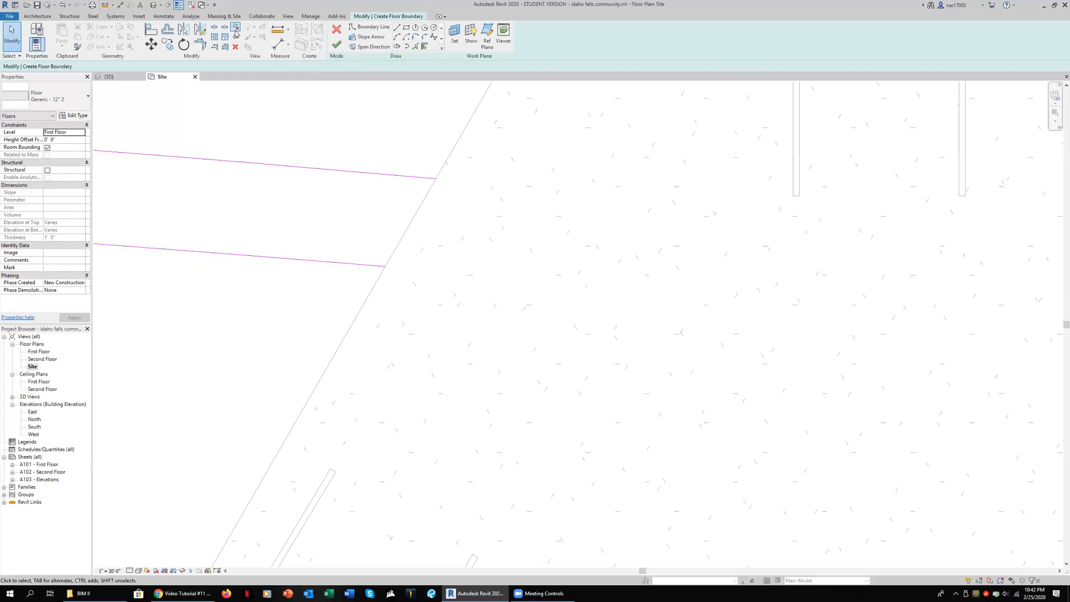
- Close the walkway outline with a boundary line along the parking lot edge between the two edge endpoints
click(436, 178)
click(385, 265)
key(Escape)
- Check the closed walkway outline and finish the floor sketch
scroll(330, 235, down, 6)
middle_drag(285, 263, 725, 48)
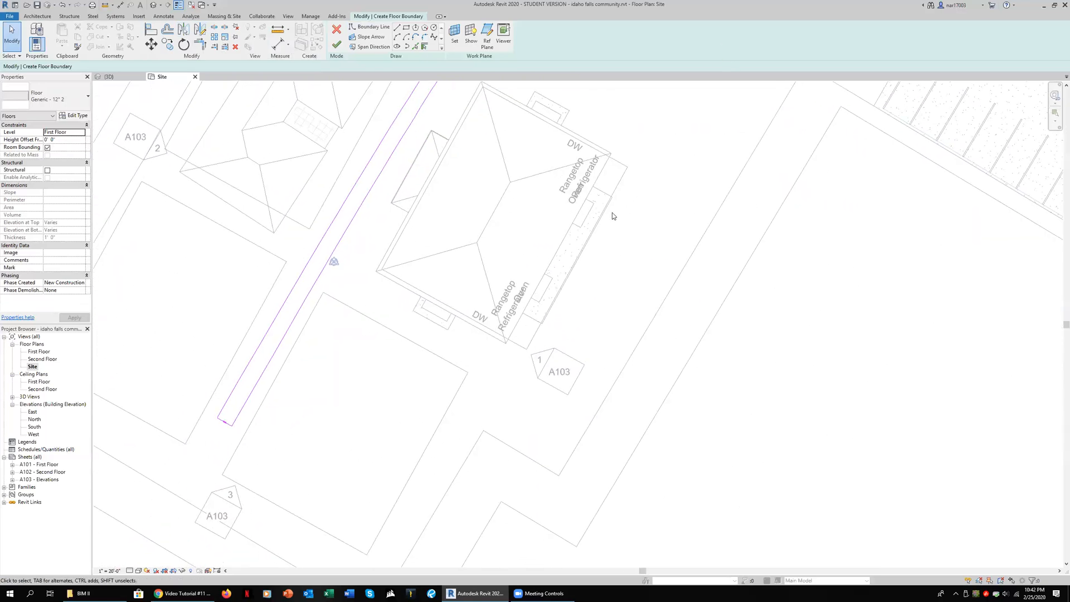
scroll(613, 209, down, 3)
middle_drag(559, 203, 448, 252)
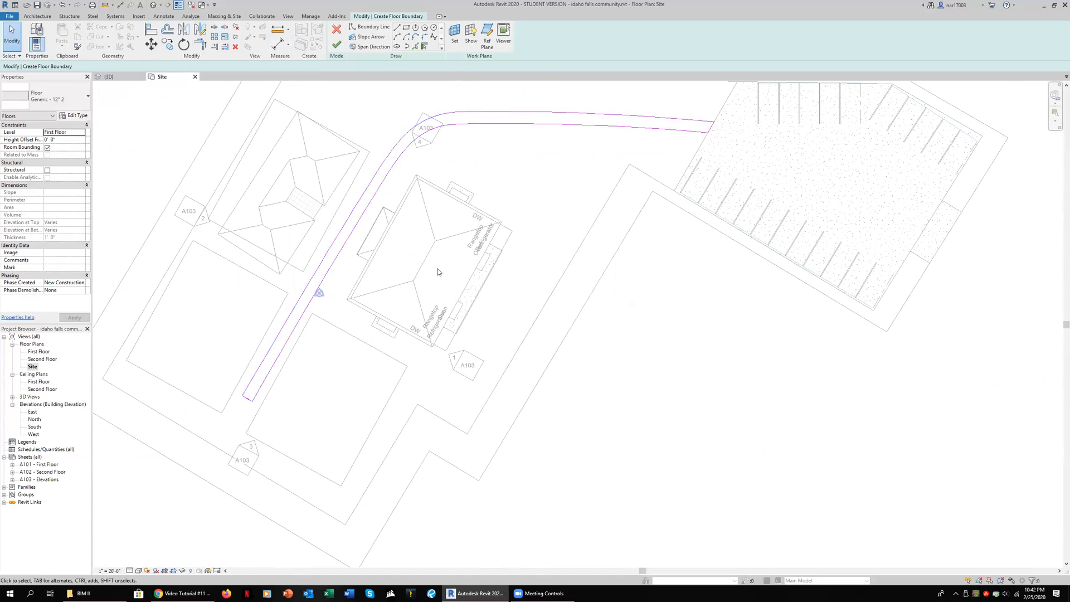
click(337, 49)
click(567, 167)
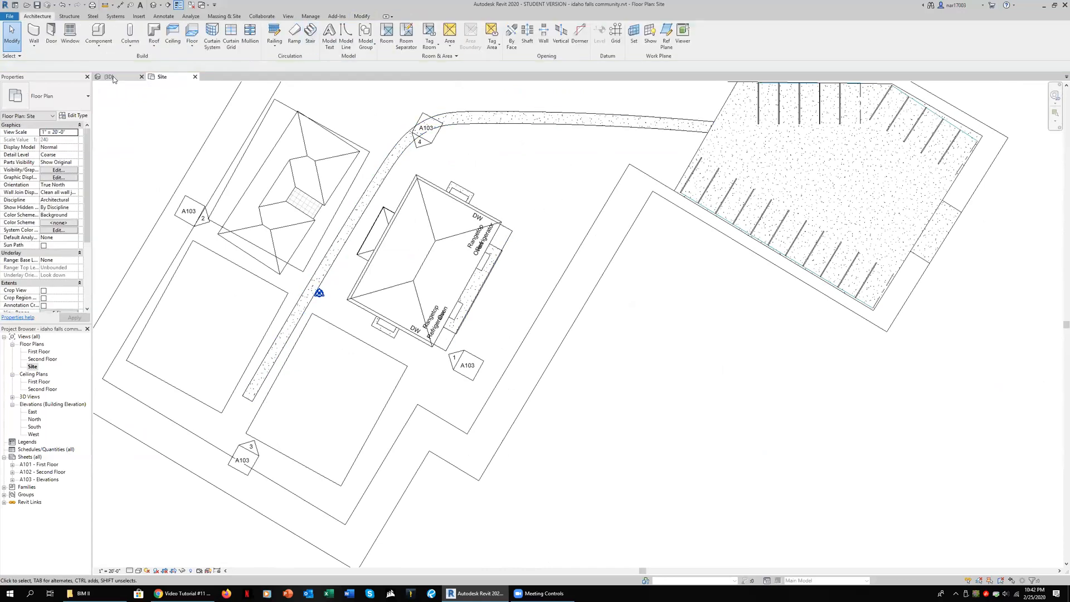
- Examine the walkway in the 3D view between the buildings and at the parking lot, and return to the Site plan
click(109, 77)
scroll(380, 298, down, 10)
shift+middle_drag(384, 312, 440, 384)
middle_drag(325, 344, 678, 332)
scroll(495, 306, up, 3)
scroll(495, 305, up, 5)
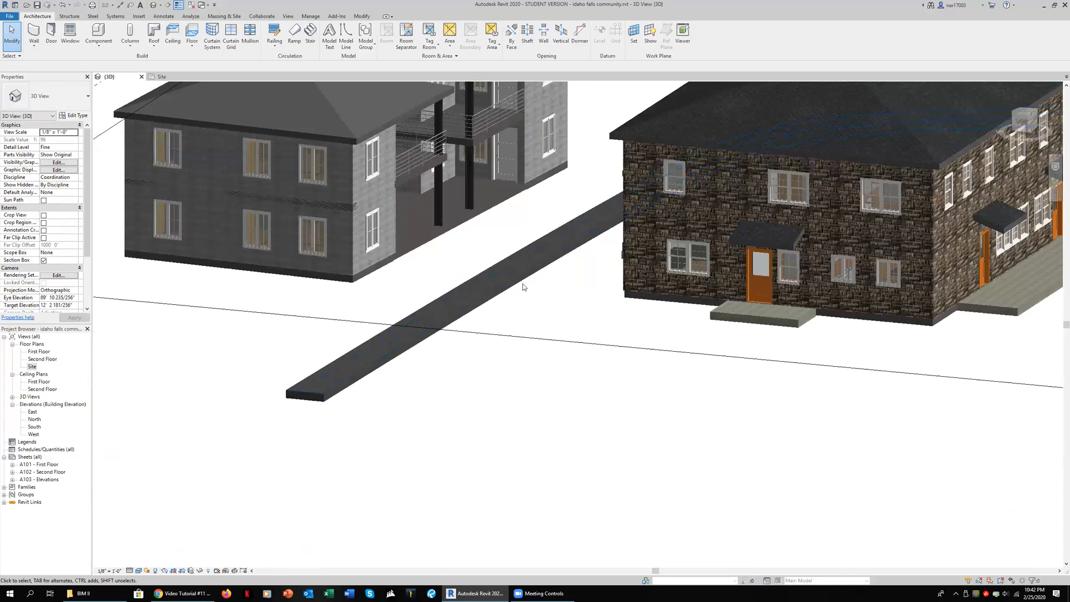
shift+middle_drag(573, 299, 375, 248)
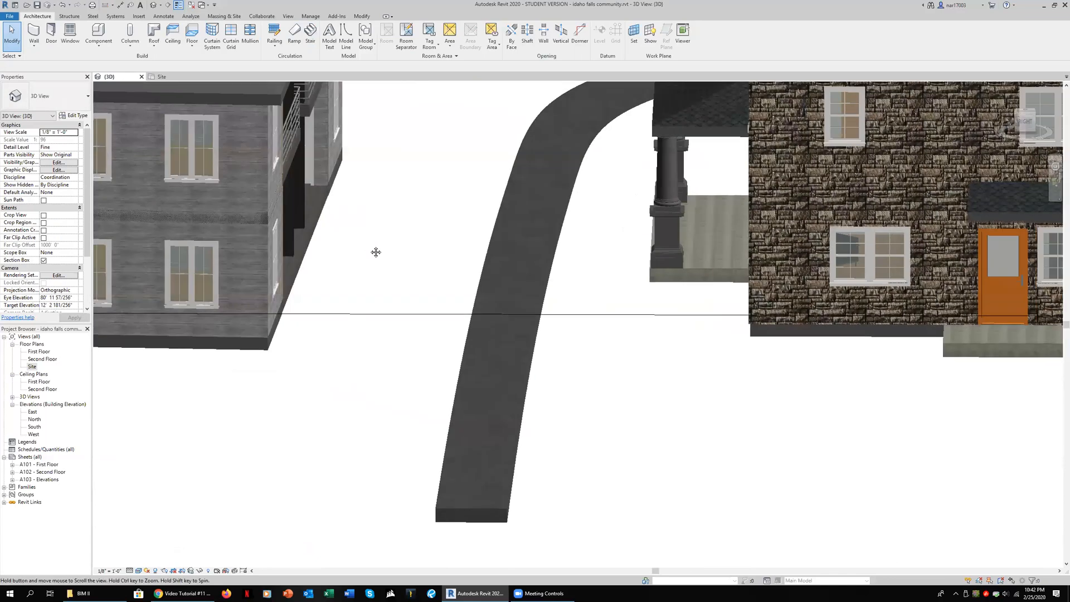
scroll(553, 265, down, 8)
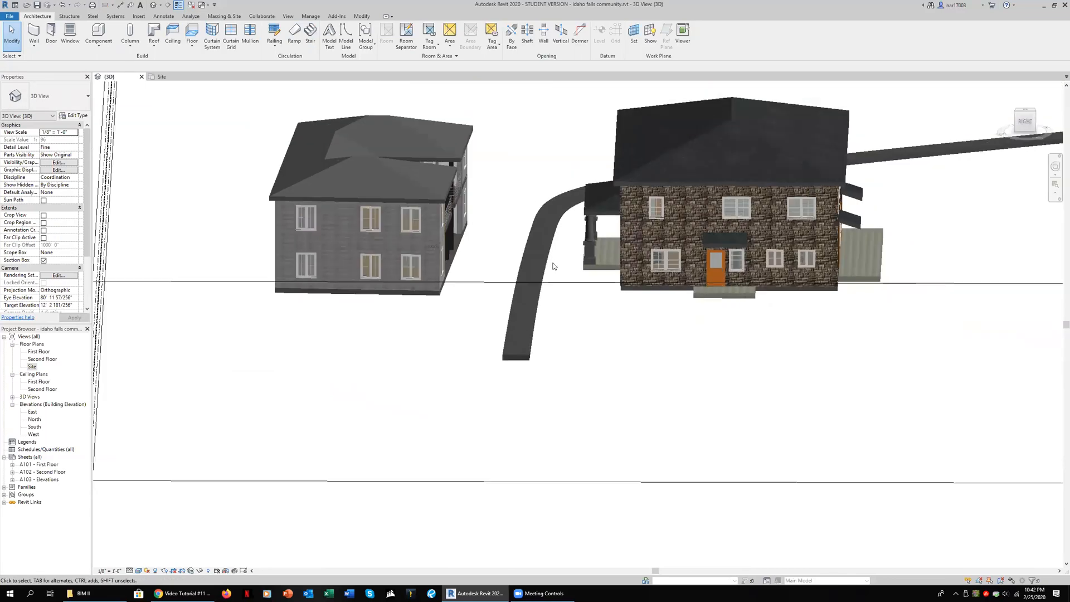
shift+middle_drag(895, 255, 413, 418)
scroll(819, 263, up, 5)
shift+middle_drag(597, 384, 545, 408)
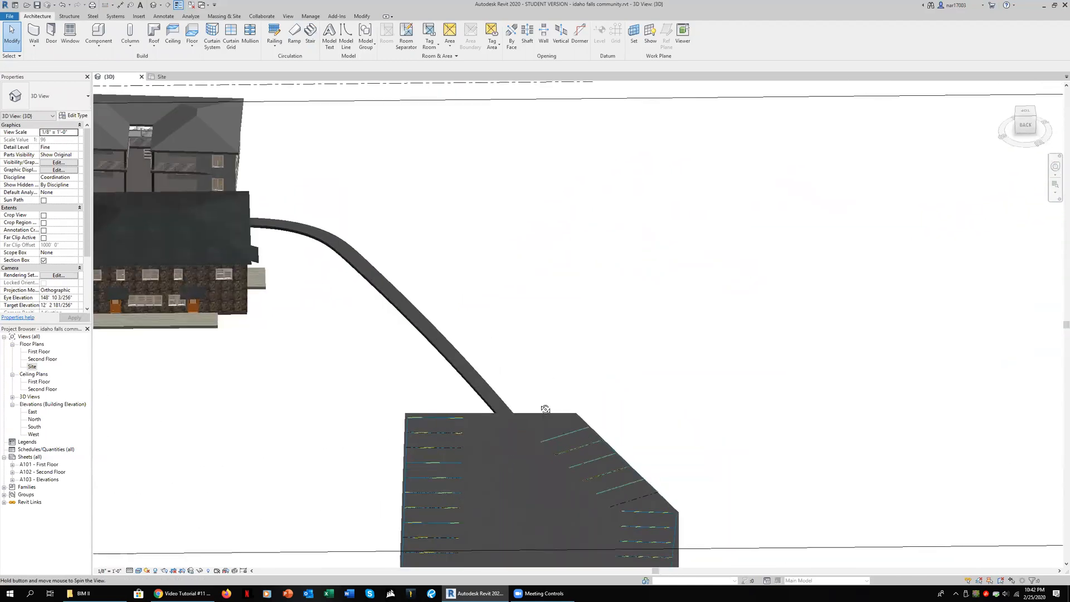
click(164, 76)
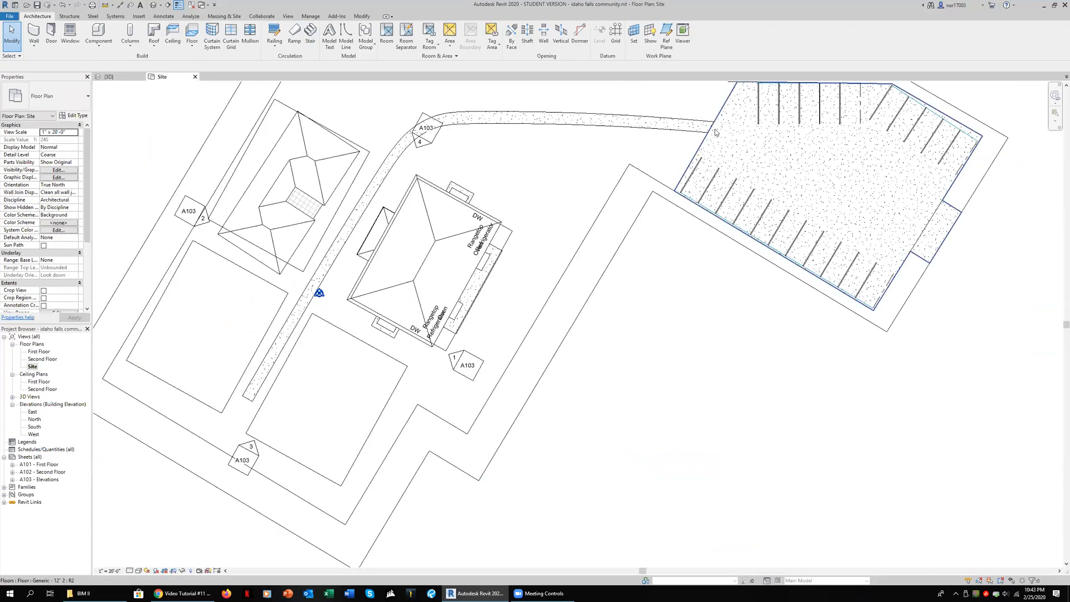